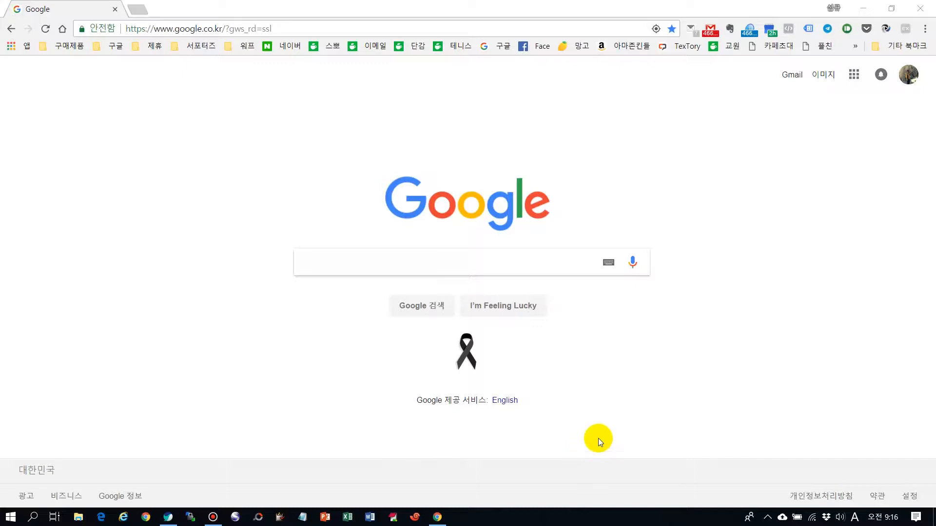
Load the Korean Google home page at google.co.kr.
click(294, 27)
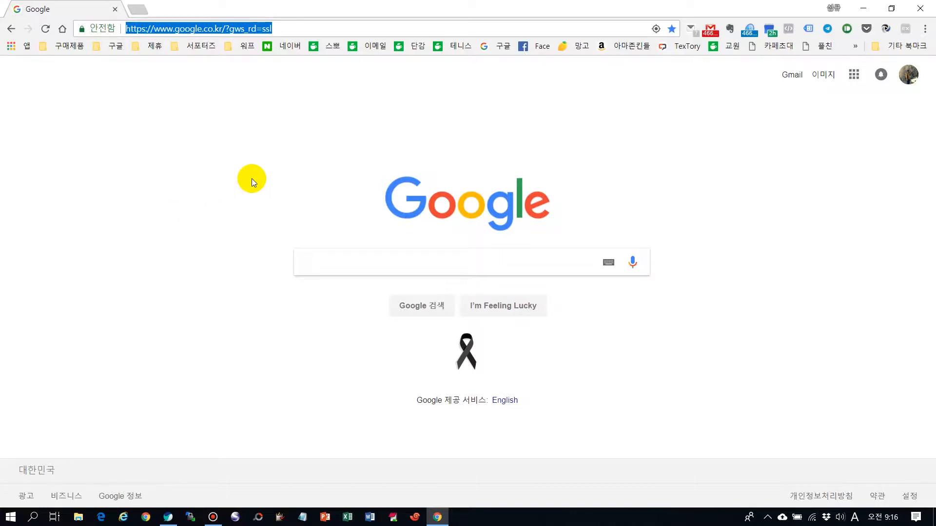
text(google.c)
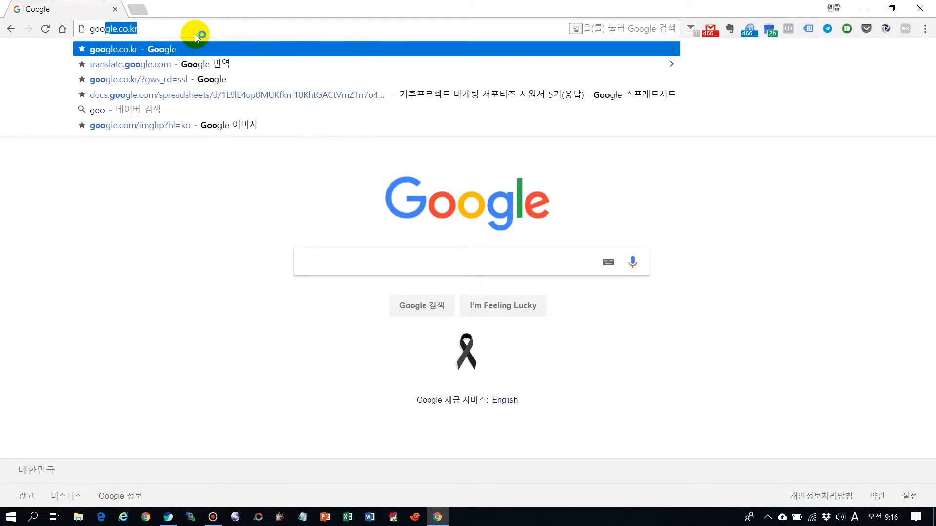
text(o)
key(BackSpace)
text(.kr)
key(Return)
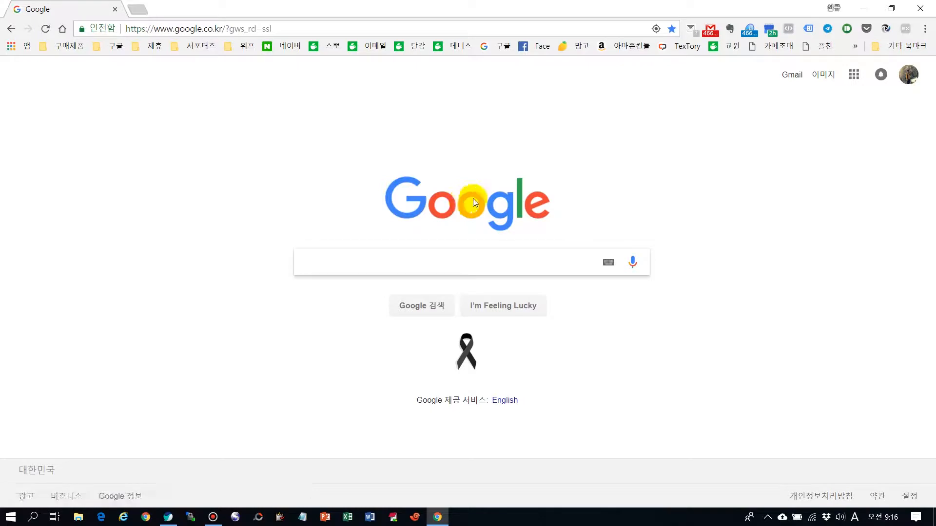
click(574, 524)
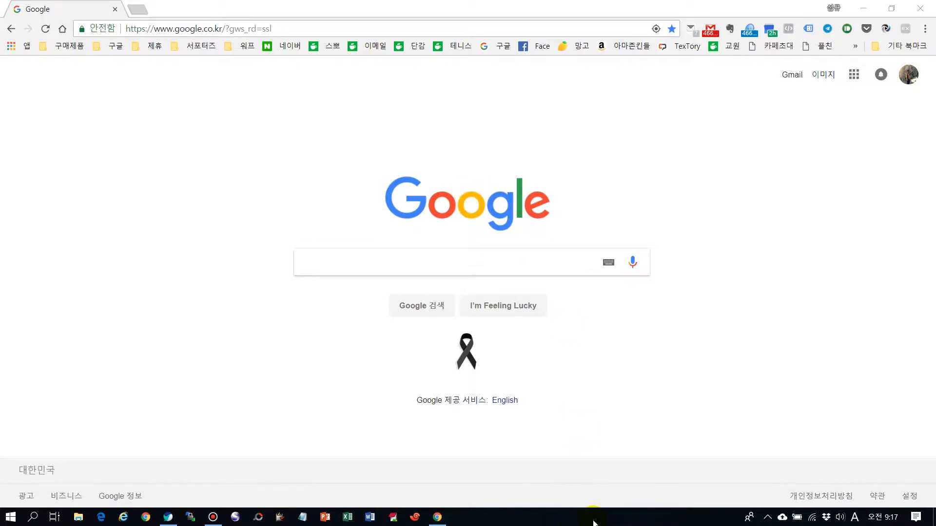
Check the signed-in Google account and view the list of available Google apps.
click(907, 78)
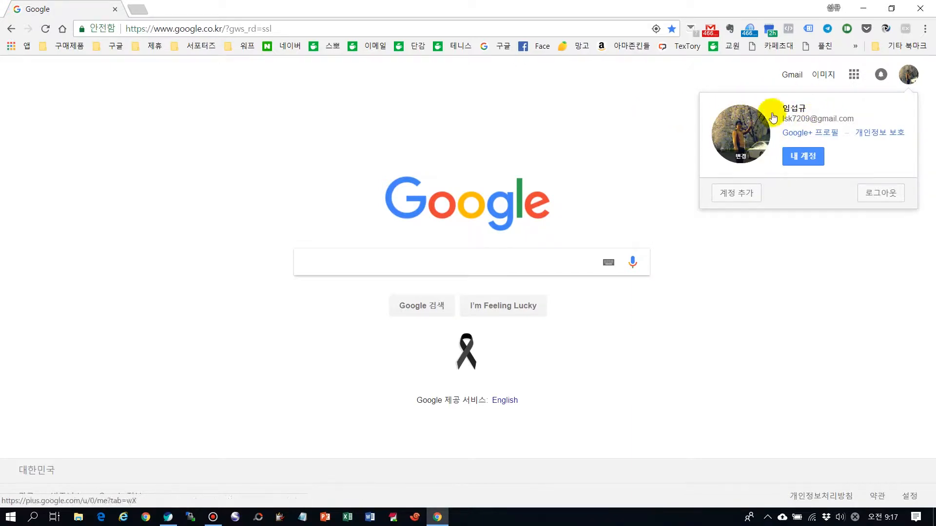
click(623, 105)
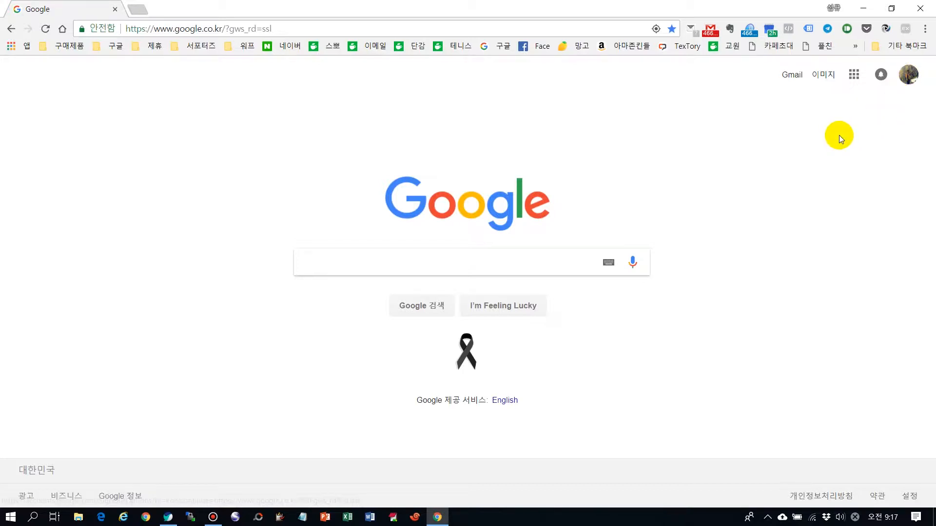
click(854, 75)
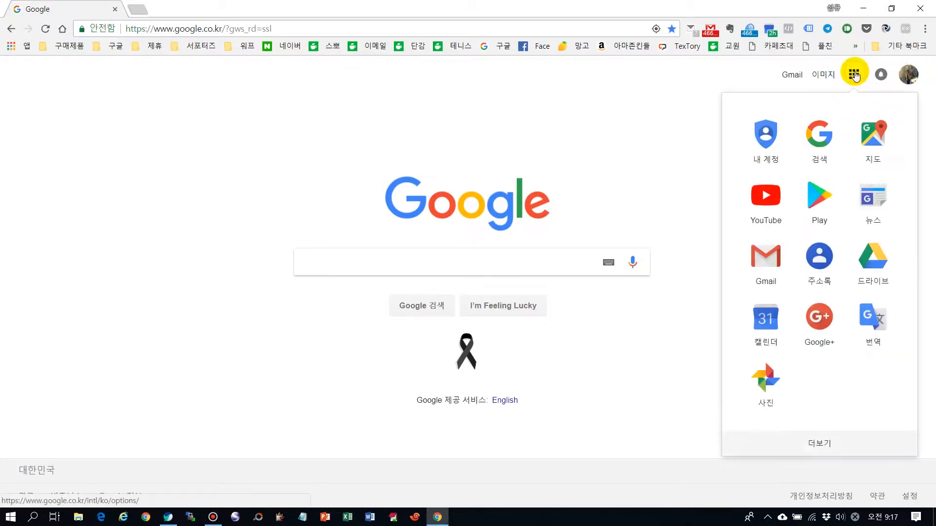
click(857, 79)
click(854, 80)
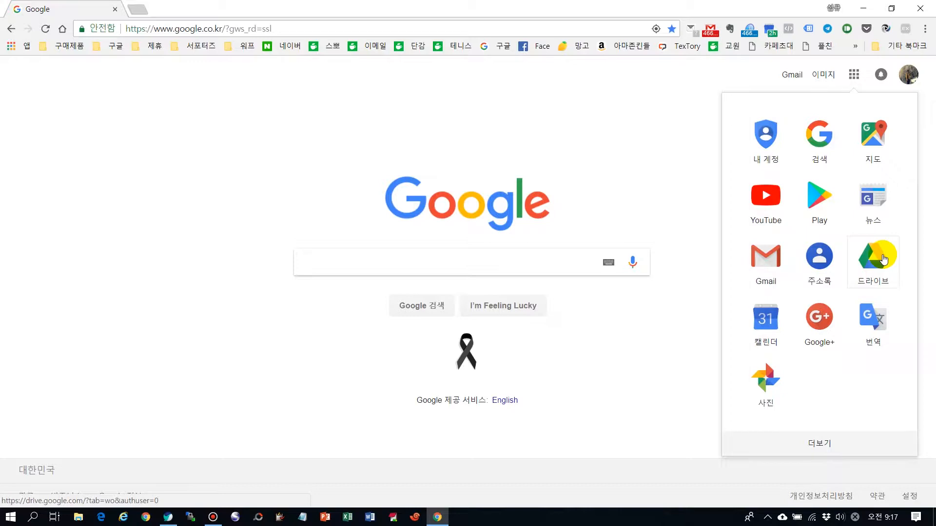
click(522, 261)
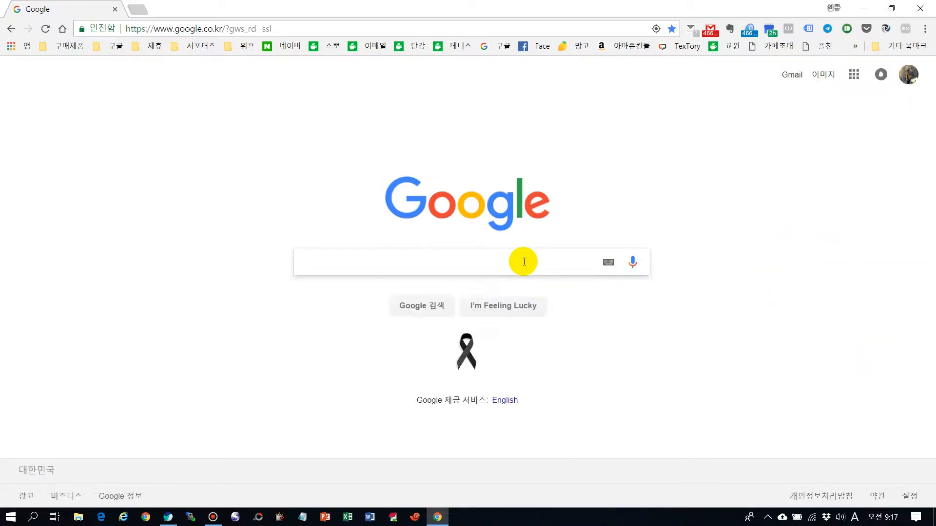
Search Google for 구글드라이브 and enter Google Drive through its official site in the results.
click(524, 262)
text(ㄱㅜ글드라입)
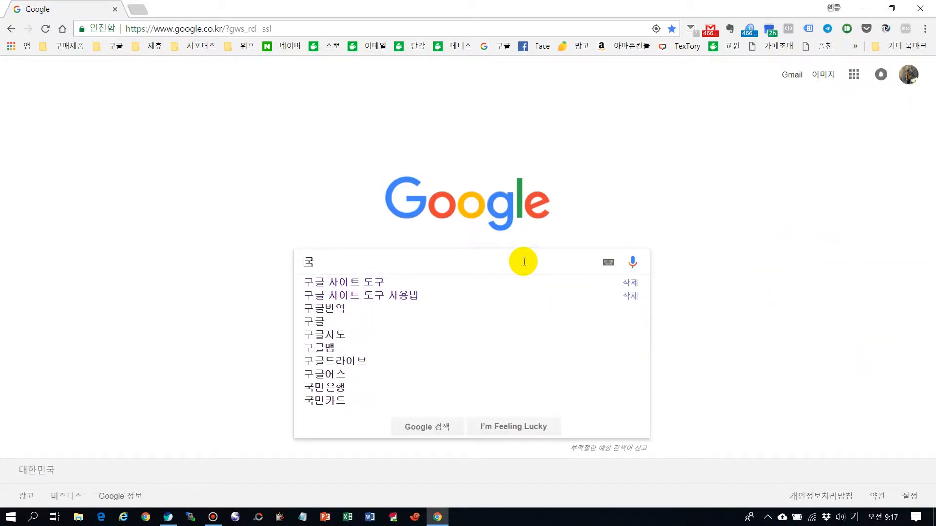
text(ㅡ)
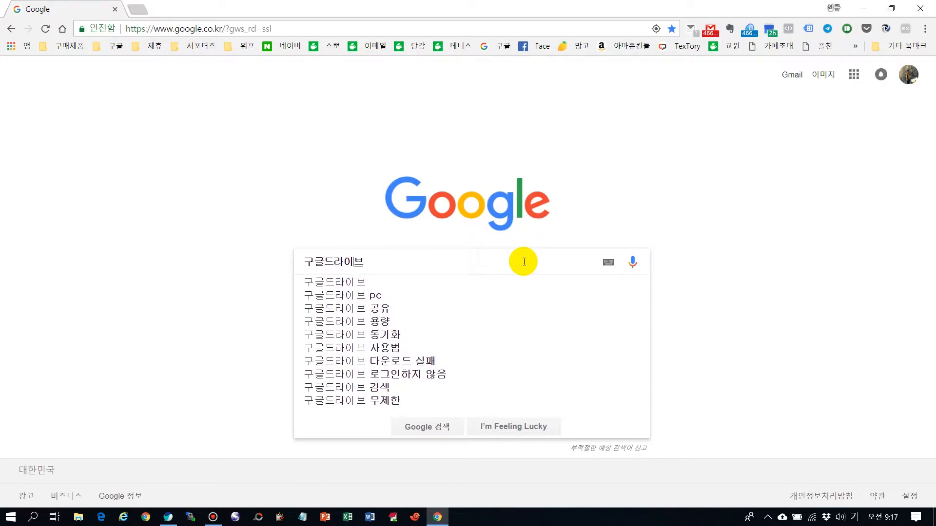
key(Return)
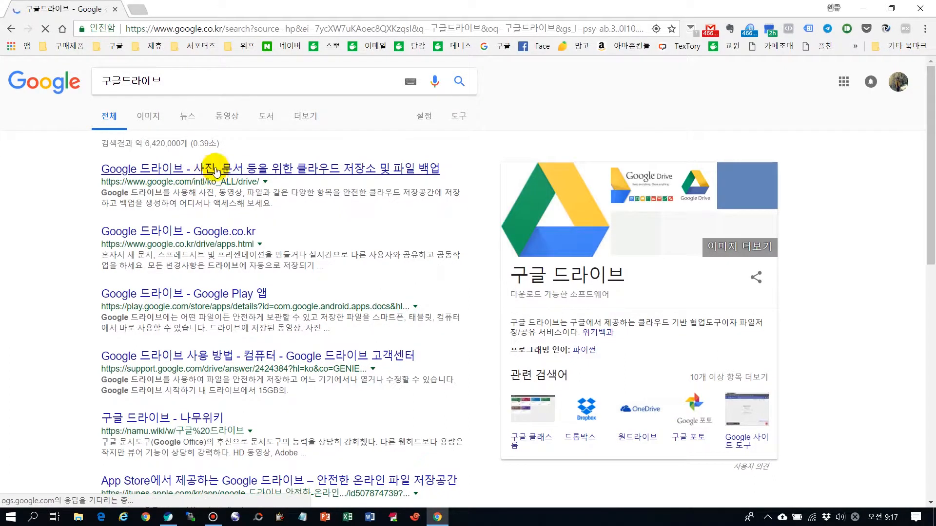
click(232, 172)
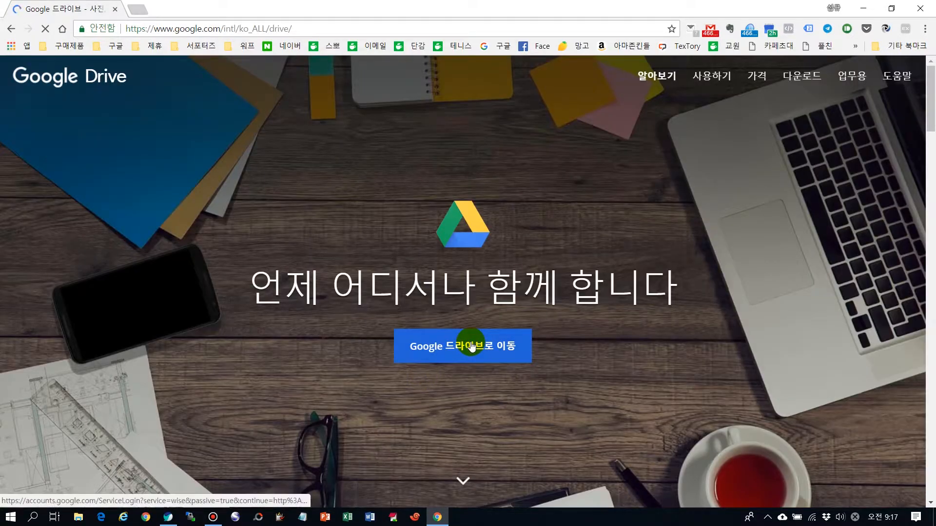
click(471, 347)
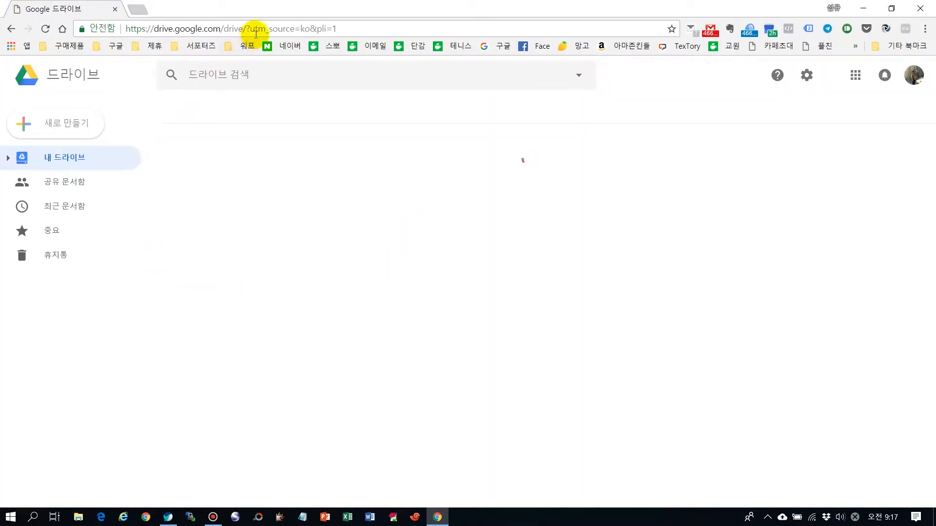
Reopen Drive from the Google apps list and look through the folders and files in My Drive.
click(277, 28)
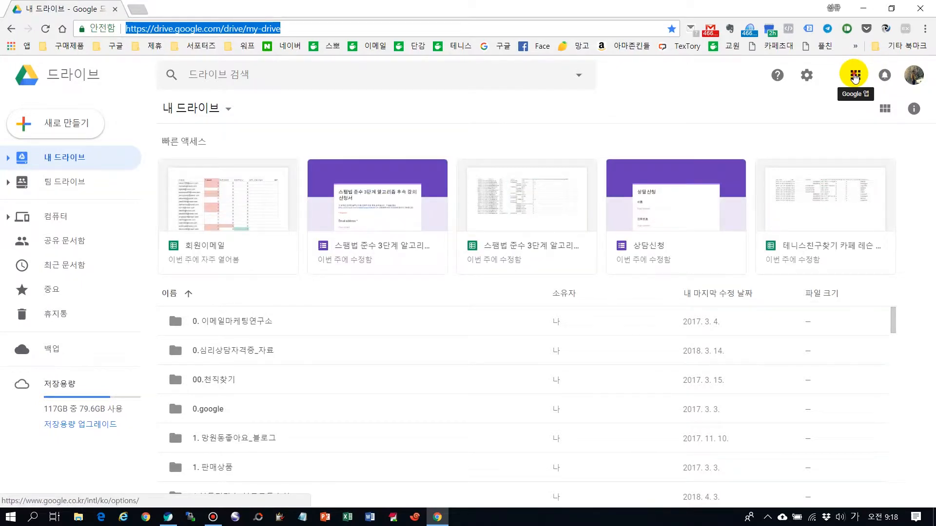
click(855, 76)
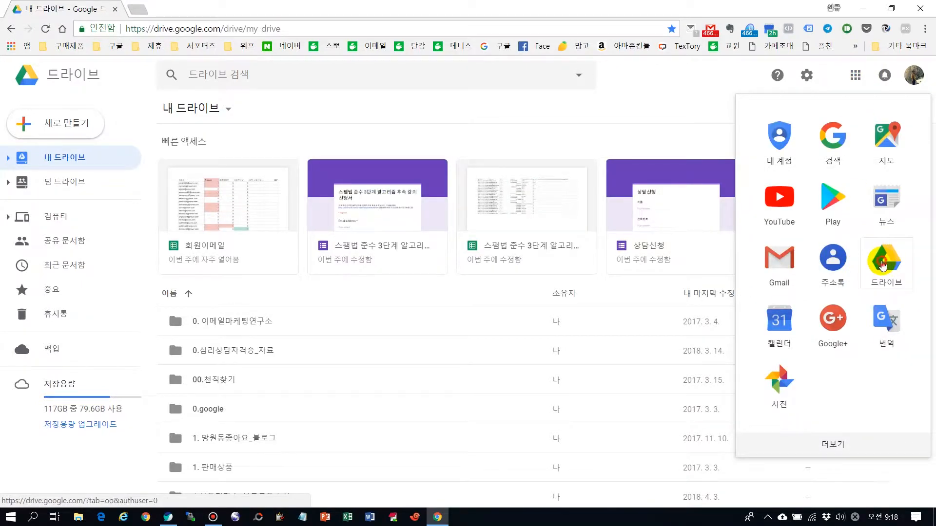
click(882, 264)
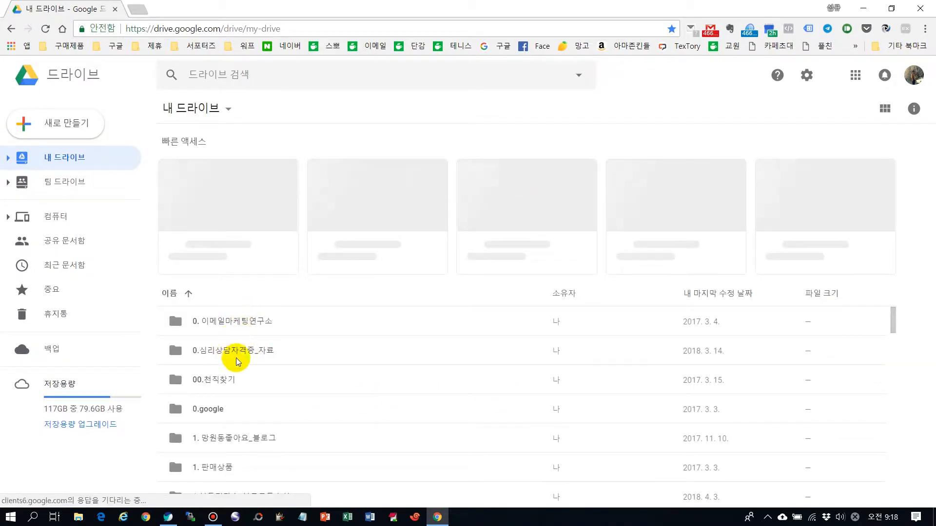
scroll(299, 388, down, 12)
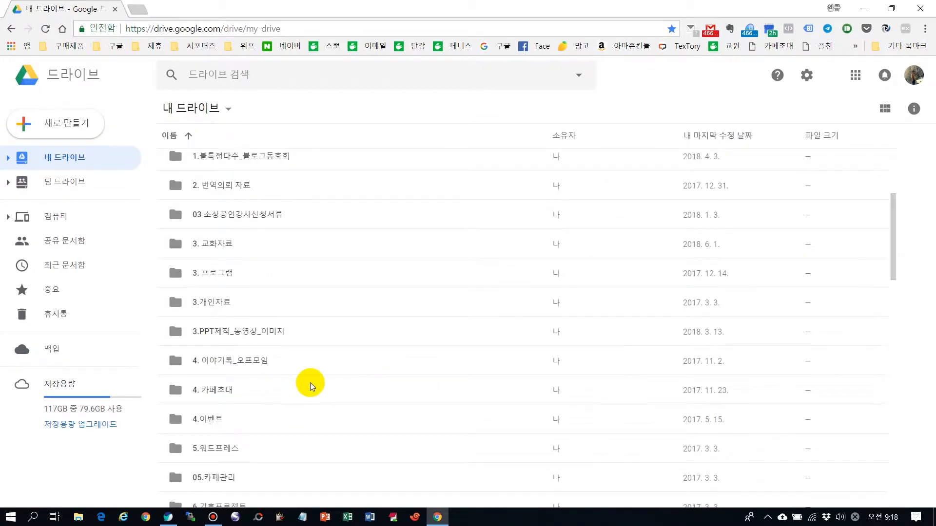
scroll(321, 378, down, 7)
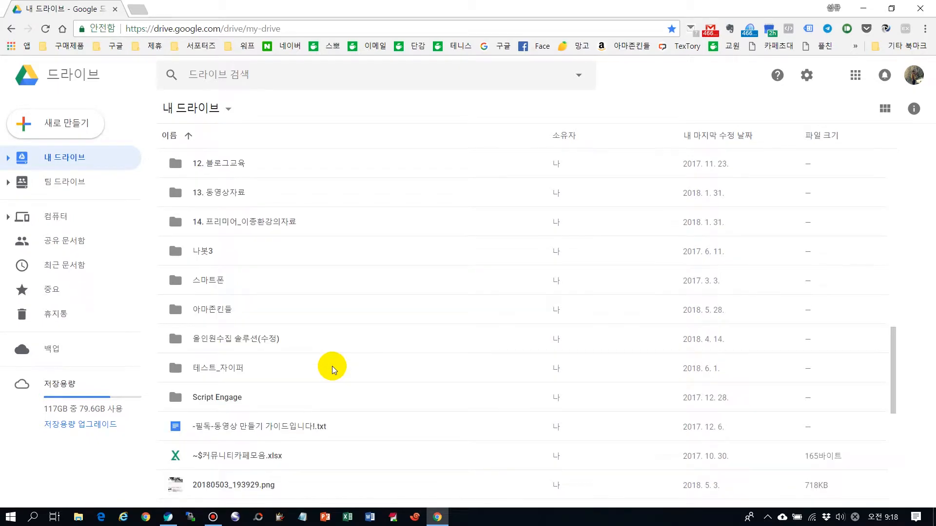
scroll(332, 367, down, 5)
scroll(343, 378, up, 20)
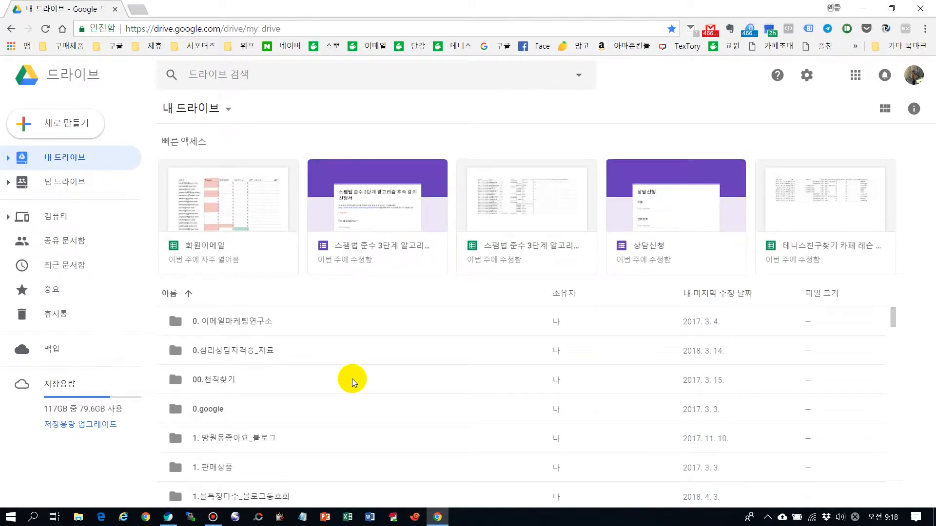
scroll(371, 363, down, 4)
scroll(371, 362, up, 4)
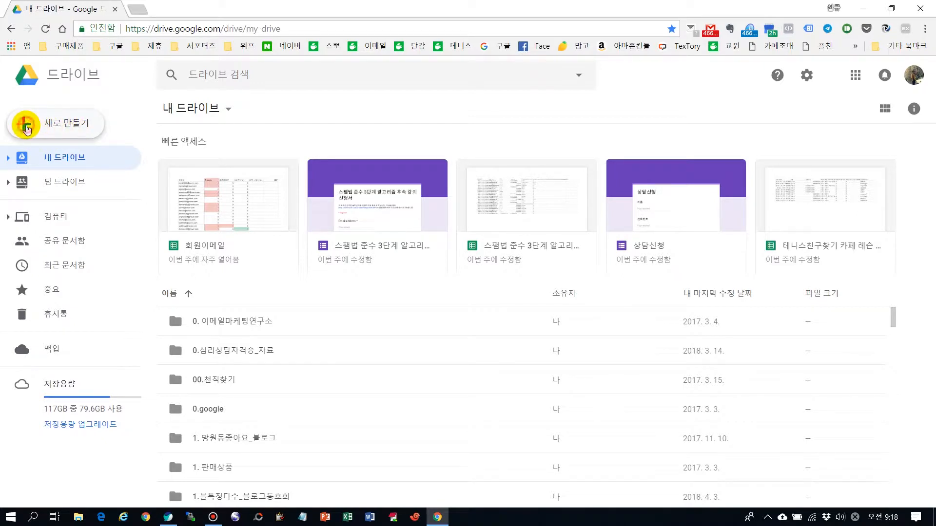
click(25, 127)
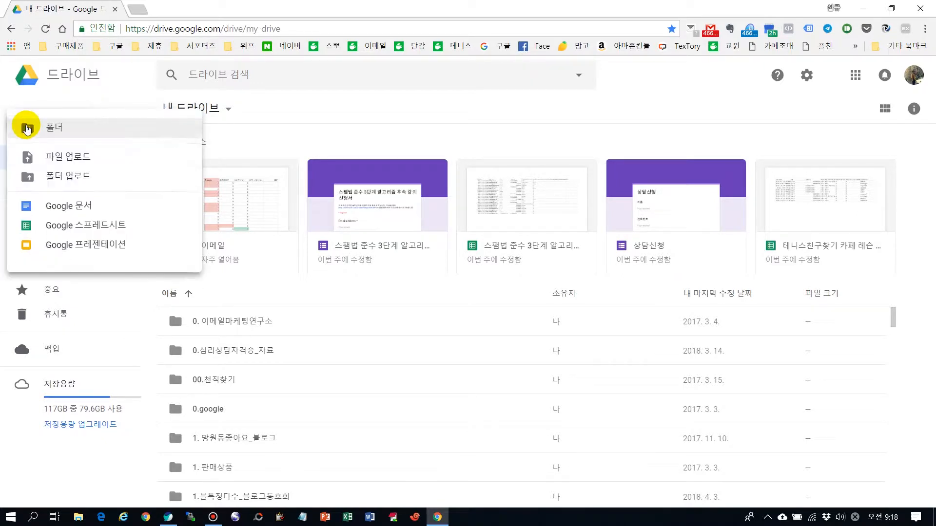
click(79, 127)
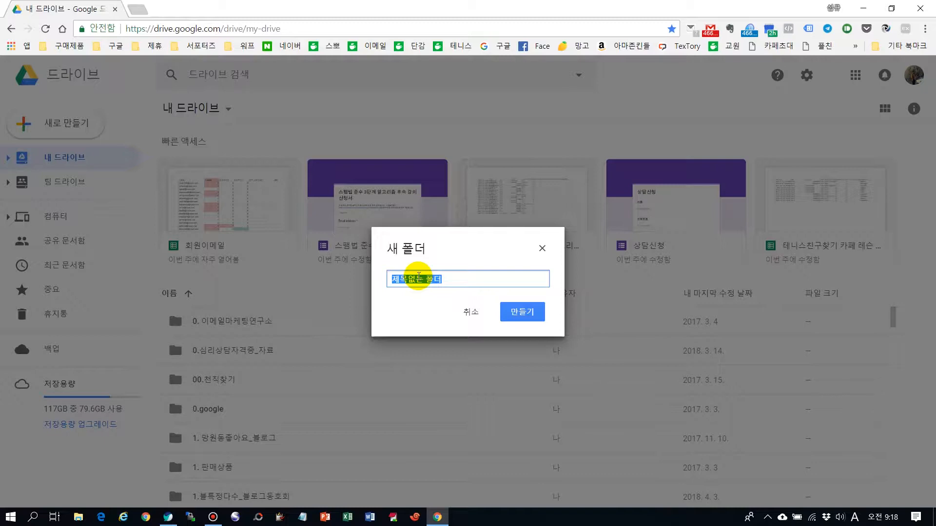
text(dl)
key(Hangul)
text(이마연)
key(Return)
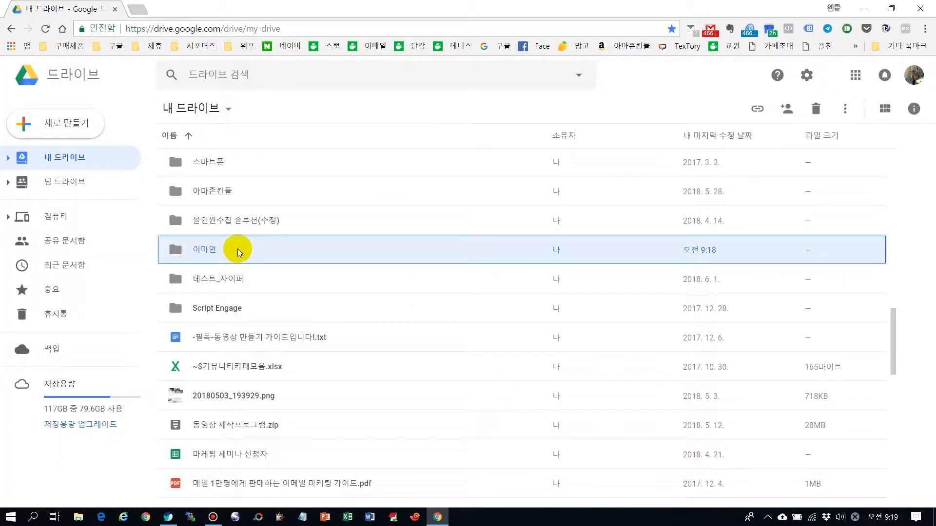
double_click(199, 253)
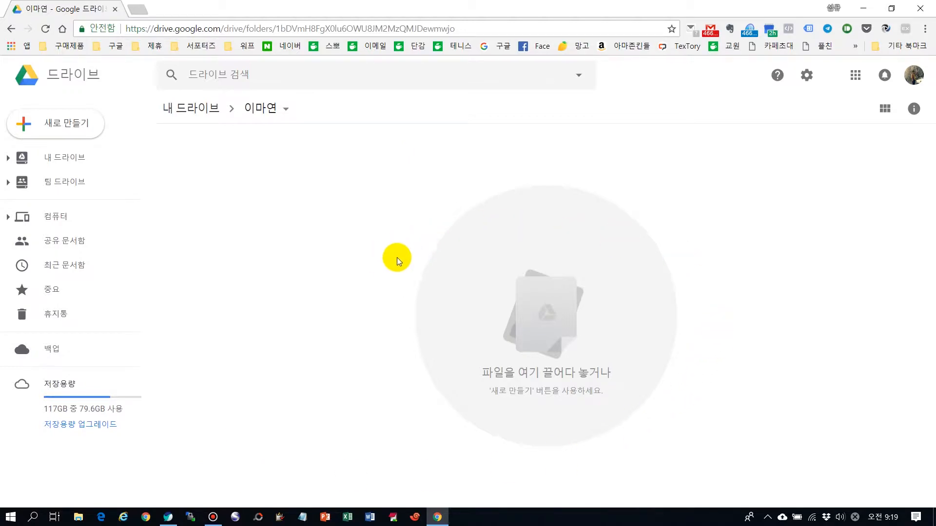
click(60, 128)
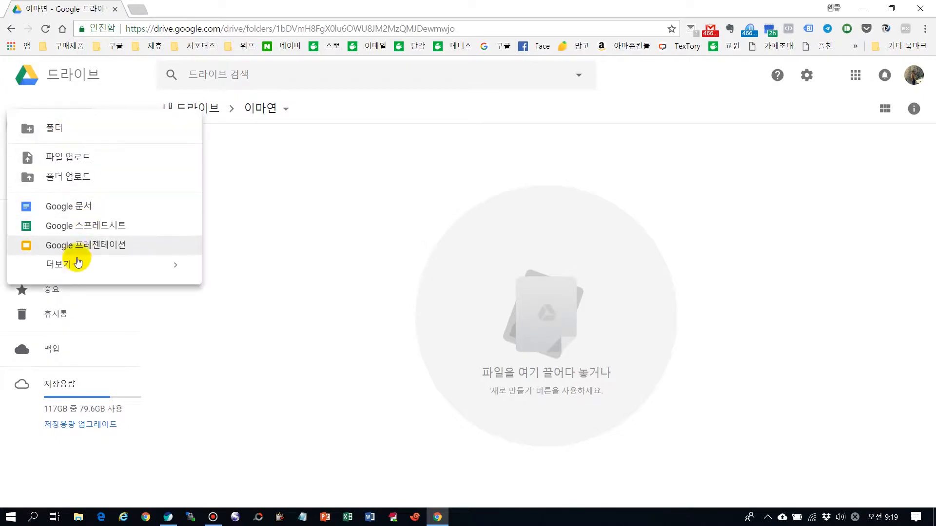
mouse_move(88, 265)
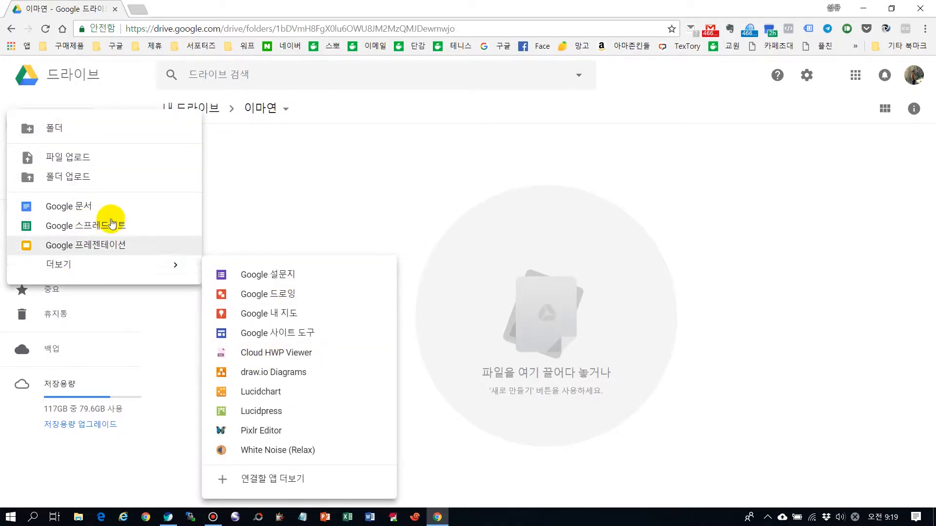
click(587, 285)
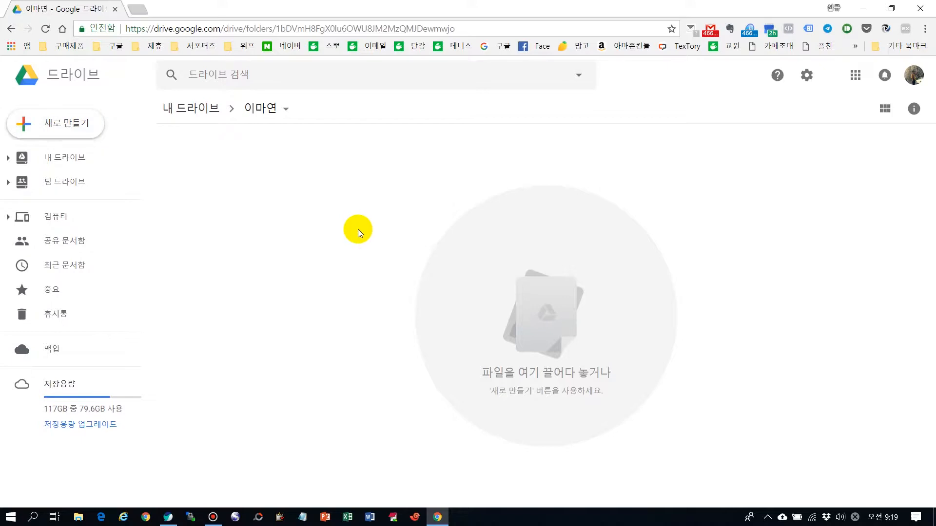
Create a new Google Form (Google 설문지) inside the 이마연 folder.
click(61, 127)
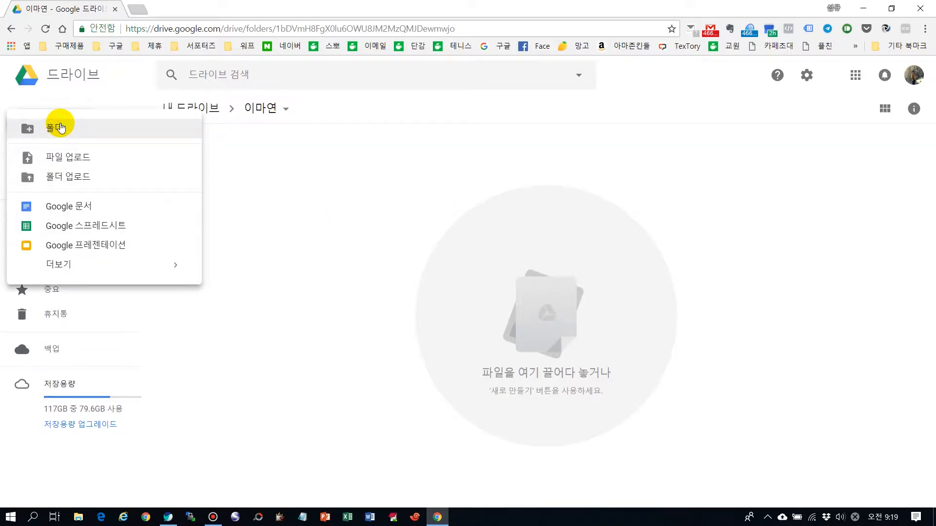
mouse_move(56, 265)
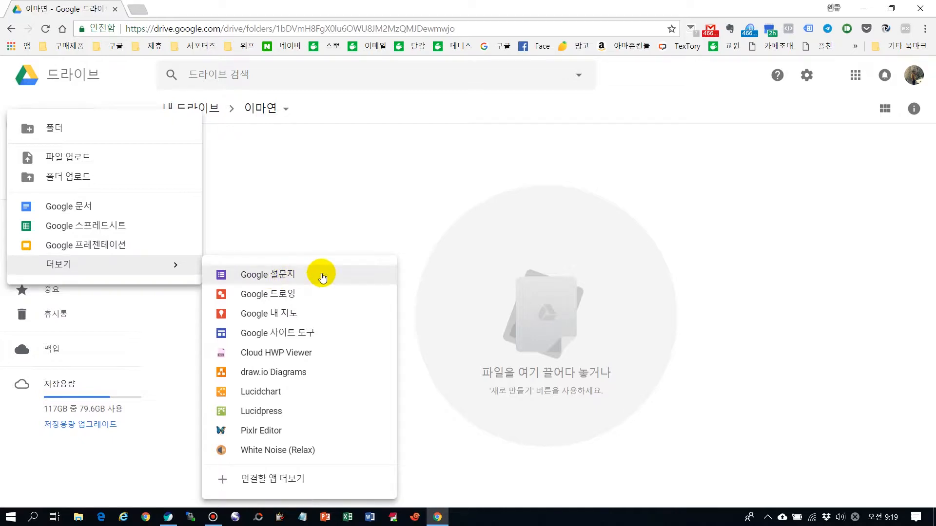
click(284, 276)
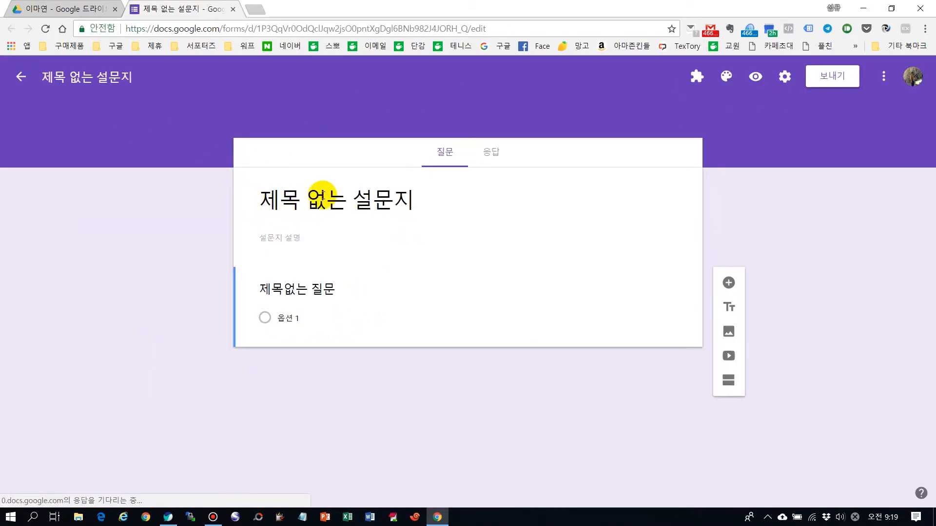
Replace the form's default title with 문자마케팅 웹세미나 신청서.
click(359, 198)
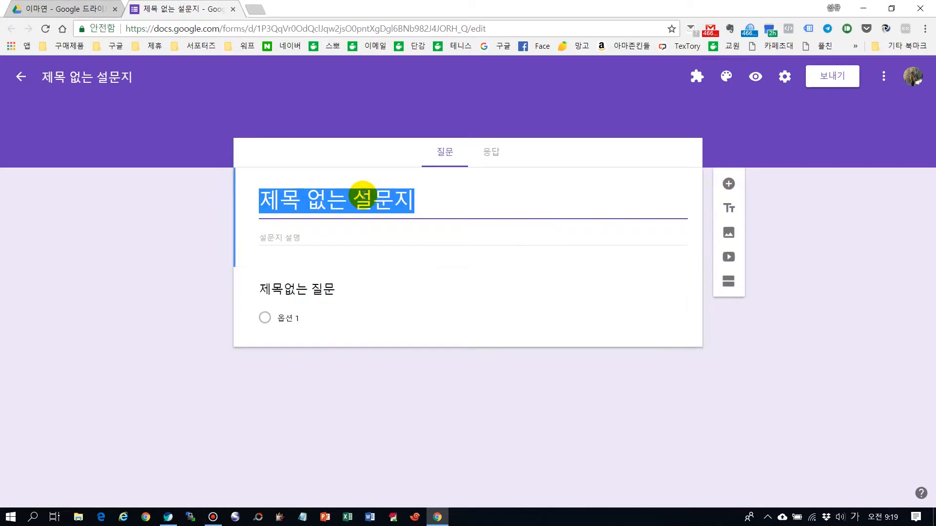
text(ㅇ)
key(BackSpace)
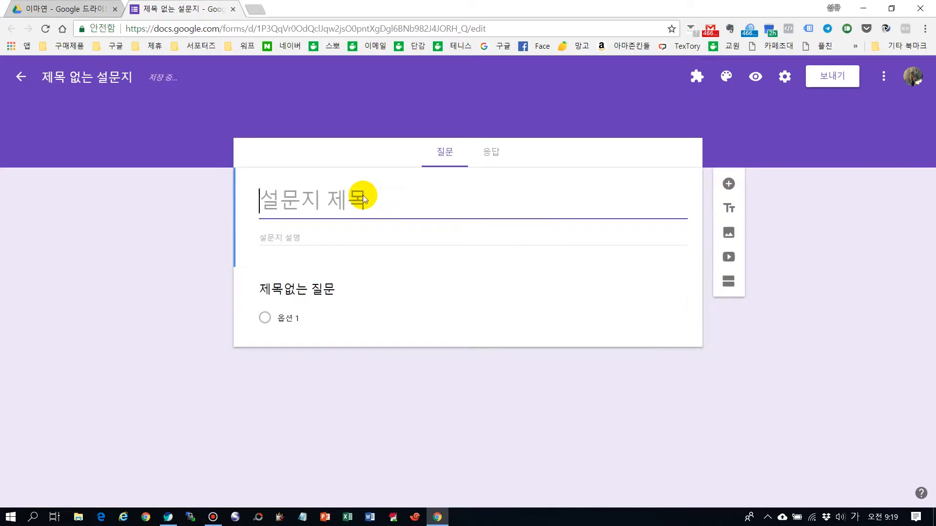
text(무자마케팅웹)
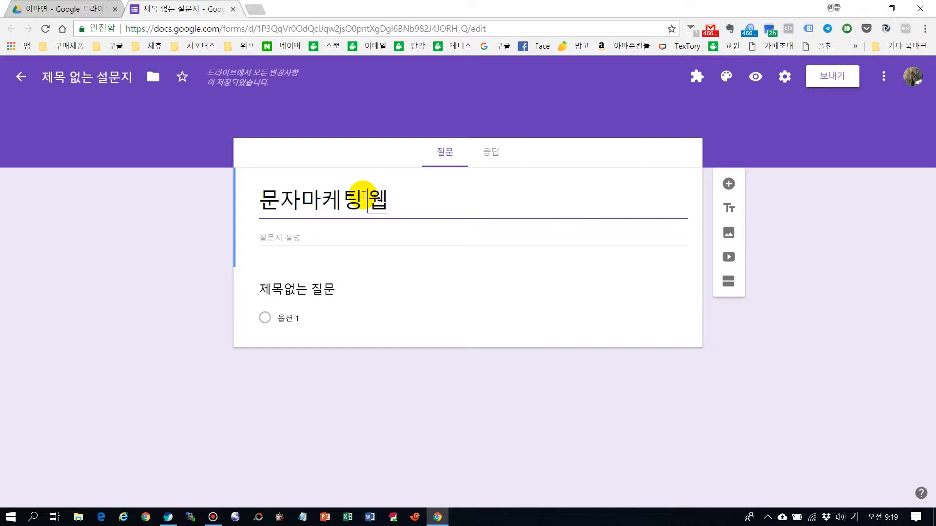
text(세미나 신청서)
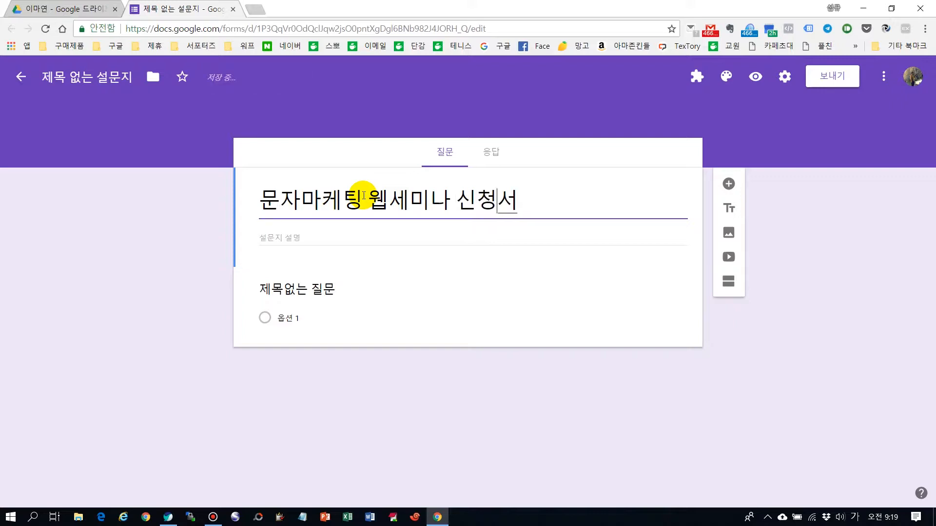
Name the form file 문자마케팅 웹세미나 신청서, matching the form's title.
click(189, 200)
triple_click(379, 195)
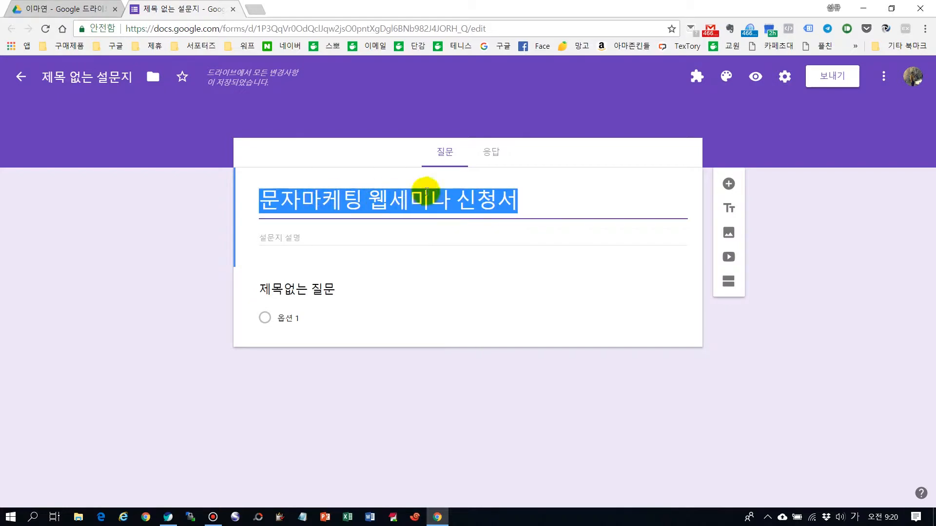
click(90, 75)
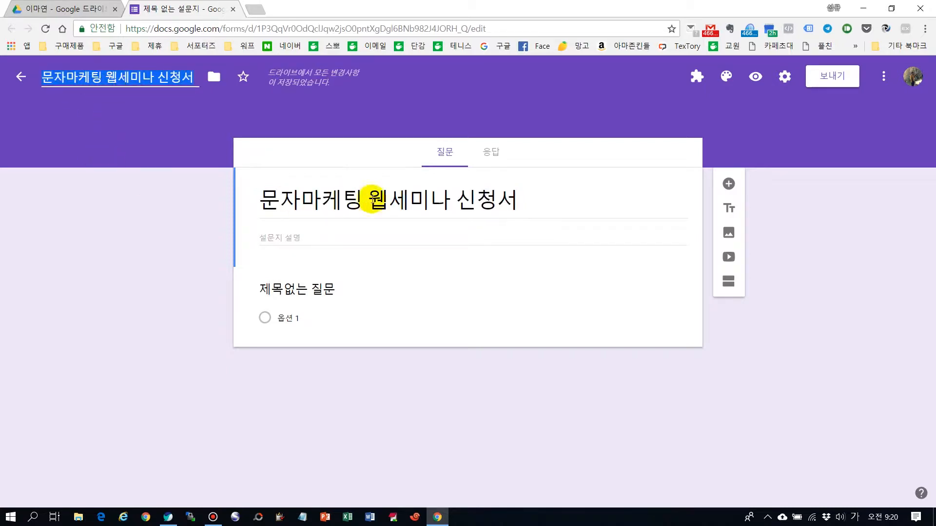
click(151, 262)
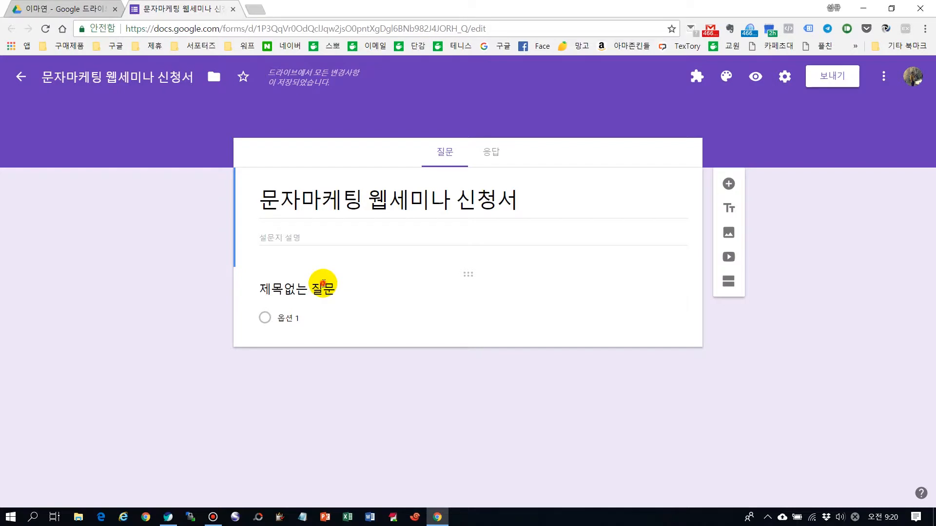
Turn the untitled first question into a required short-answer (단답형) question titled 이름.
click(324, 283)
text(이름)
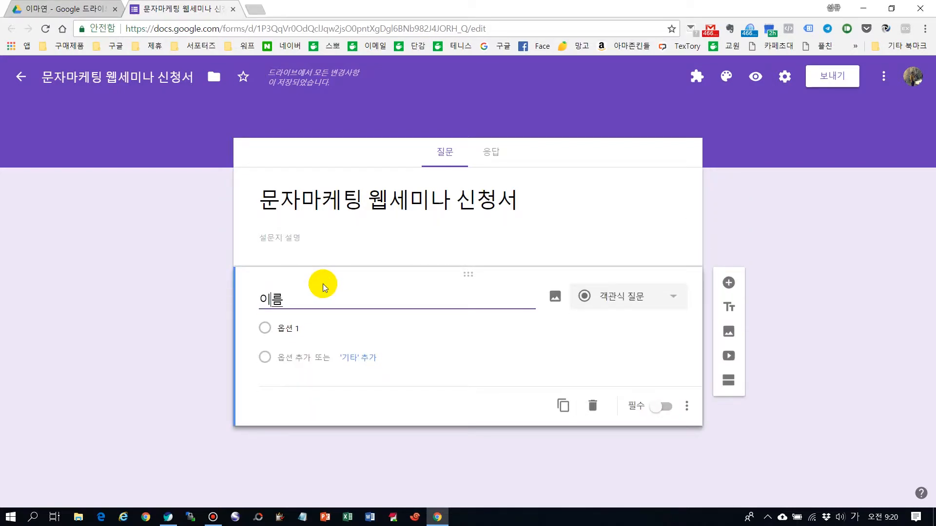
click(192, 294)
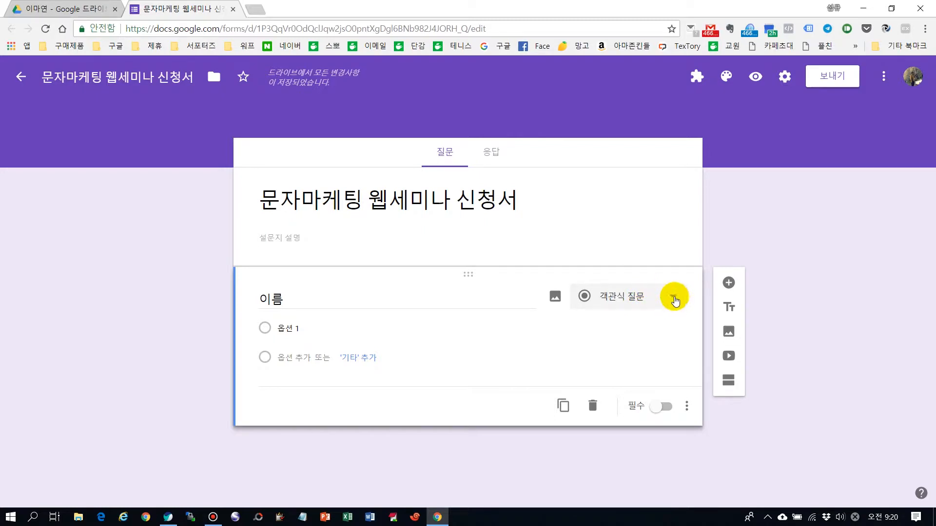
click(673, 303)
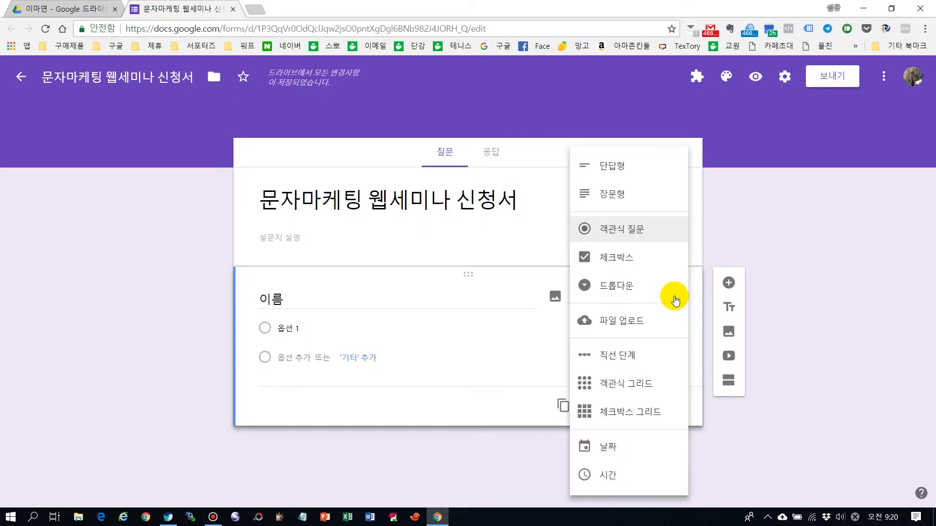
click(612, 166)
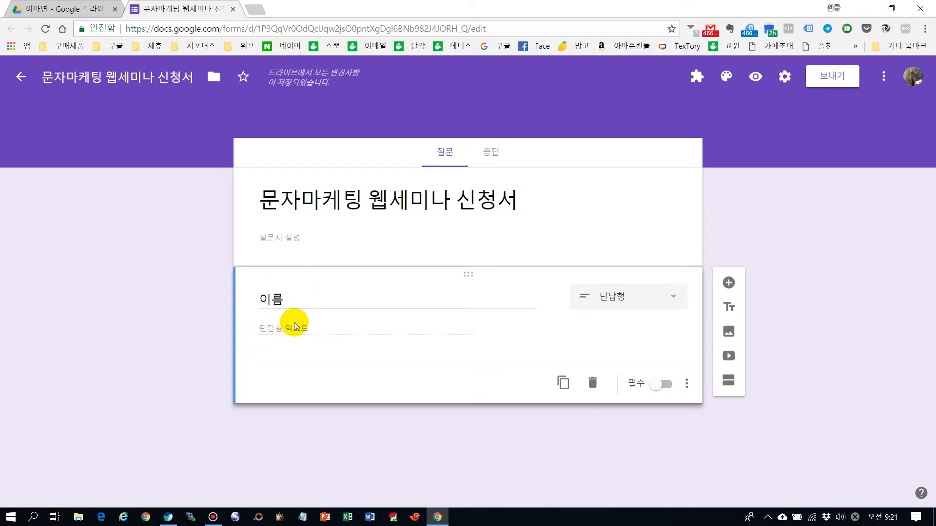
click(660, 386)
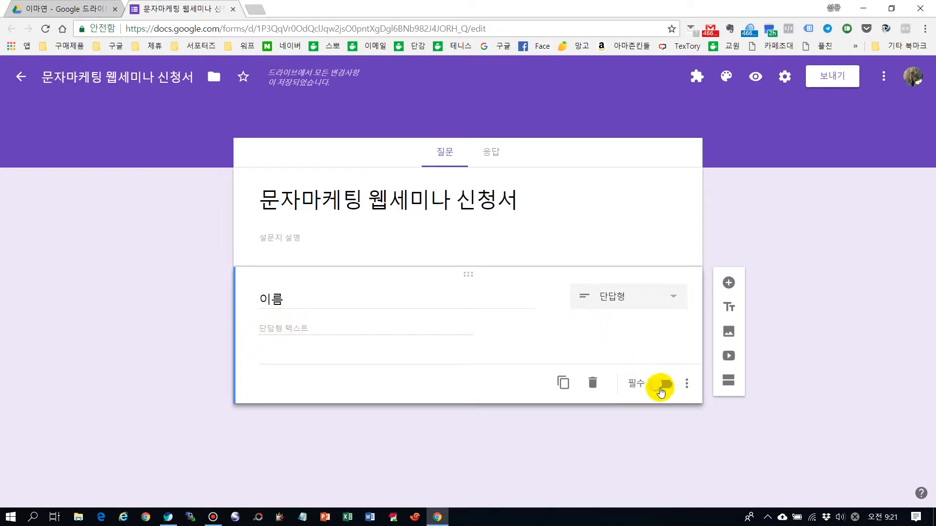
click(661, 387)
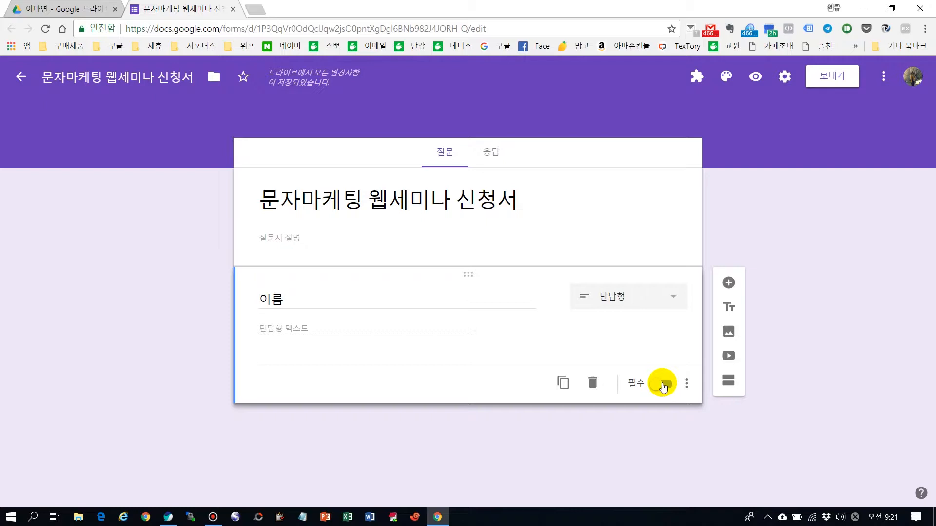
click(664, 384)
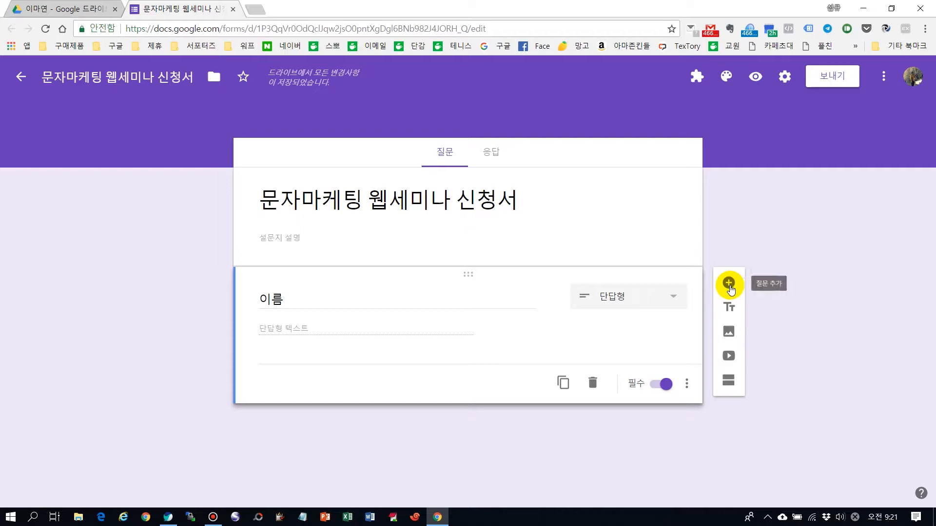
Duplicate the 이름 question and retitle the copy 이메일주소.
click(728, 285)
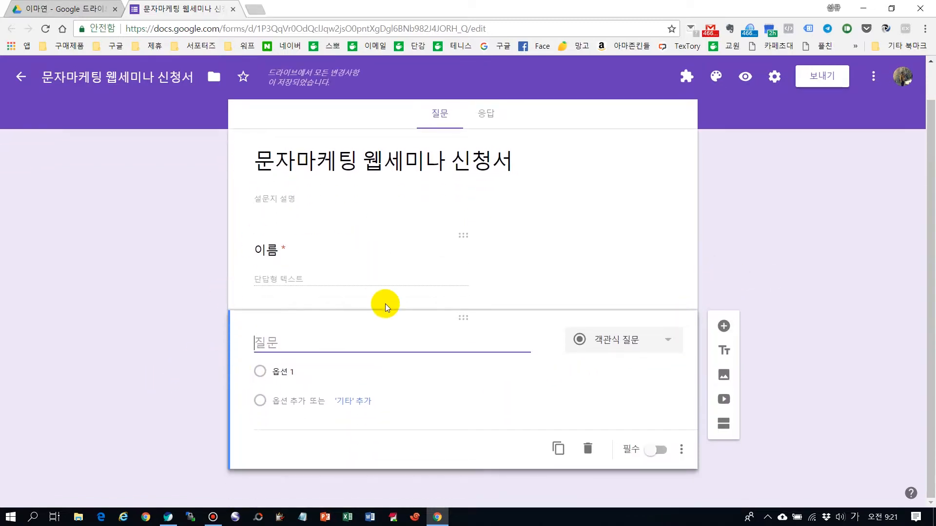
click(591, 448)
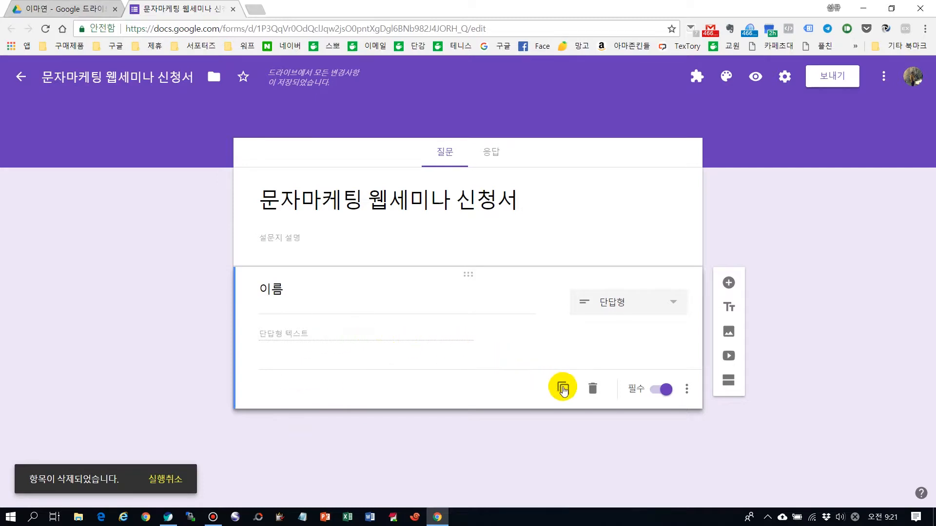
click(563, 388)
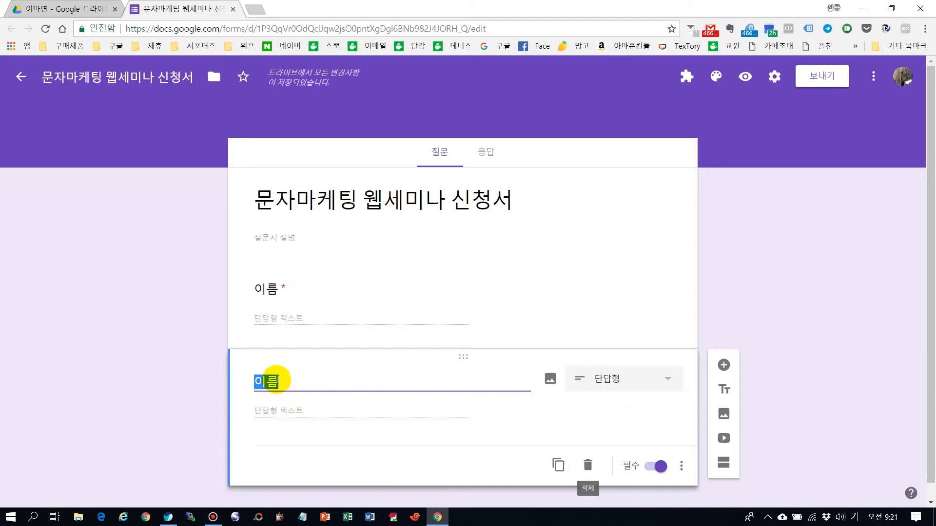
text(이메일주소)
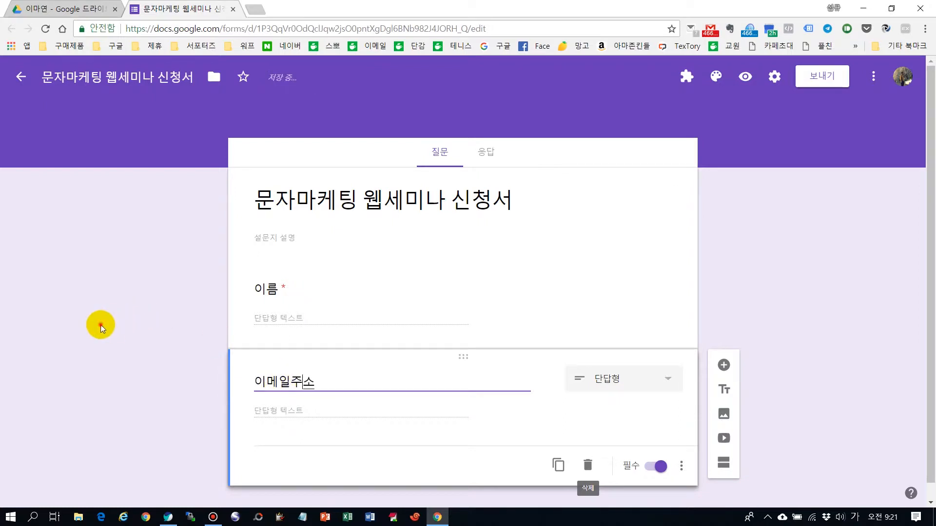
click(100, 325)
Duplicate the 이메일주소 question and retitle the copy 전화번호.
scroll(161, 321, down, 1)
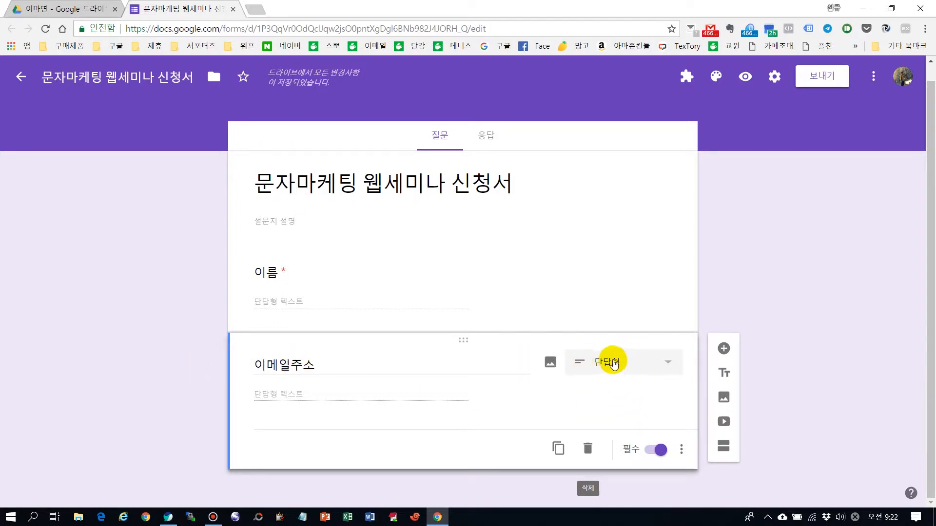
click(561, 448)
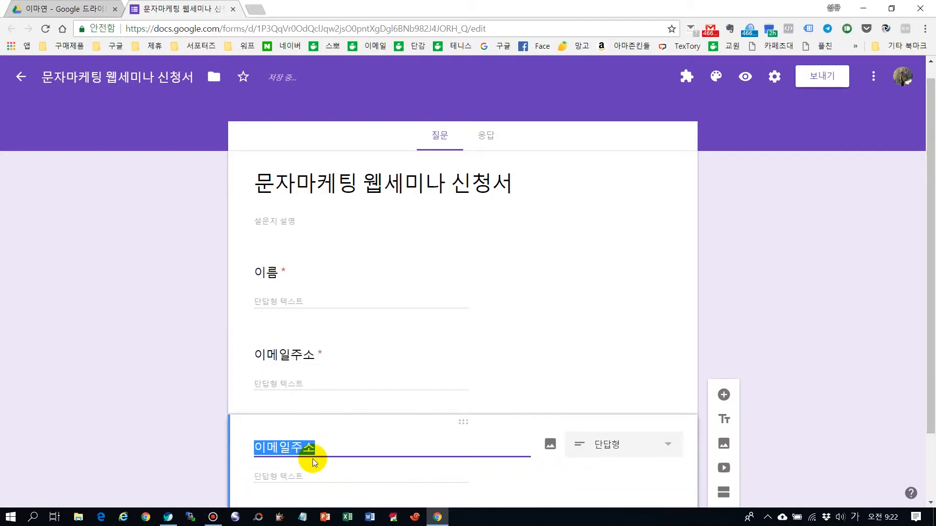
text(전화번호)
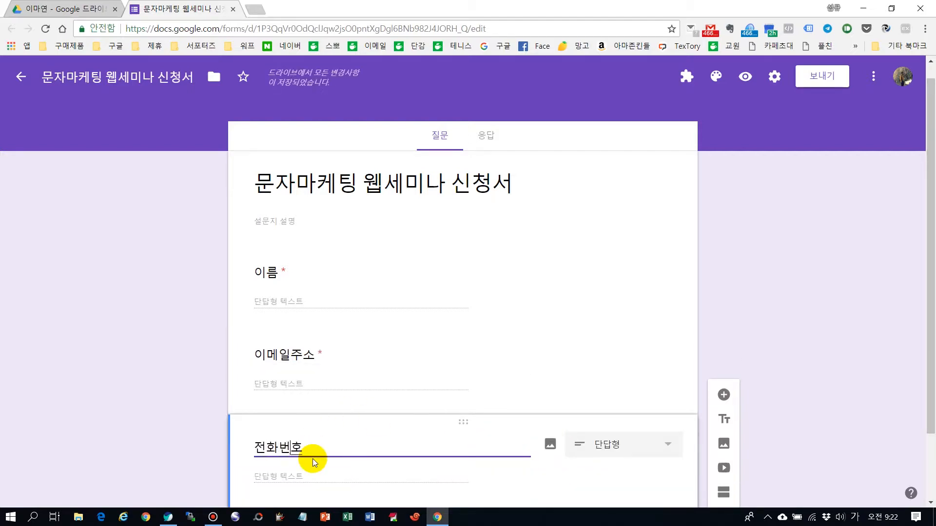
click(882, 312)
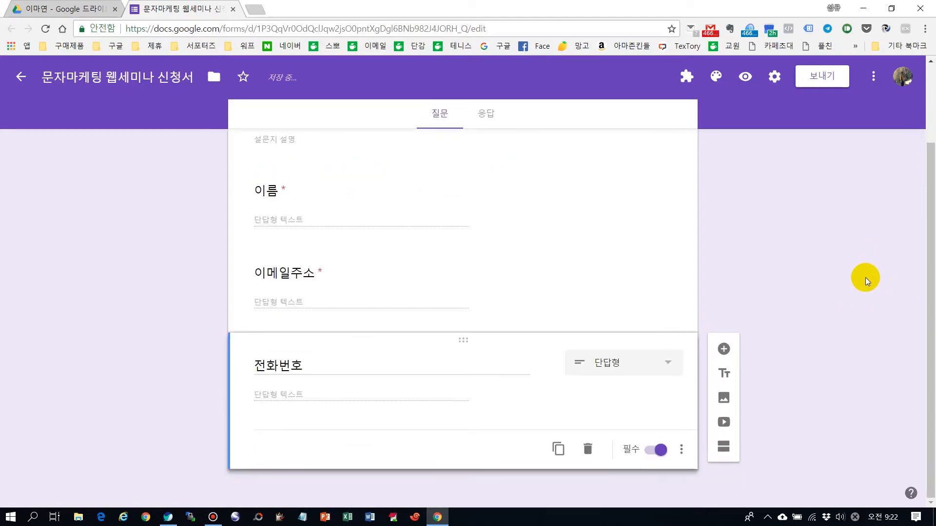
Duplicate the 전화번호 question and retitle the copy 카페 닉네임.
click(559, 451)
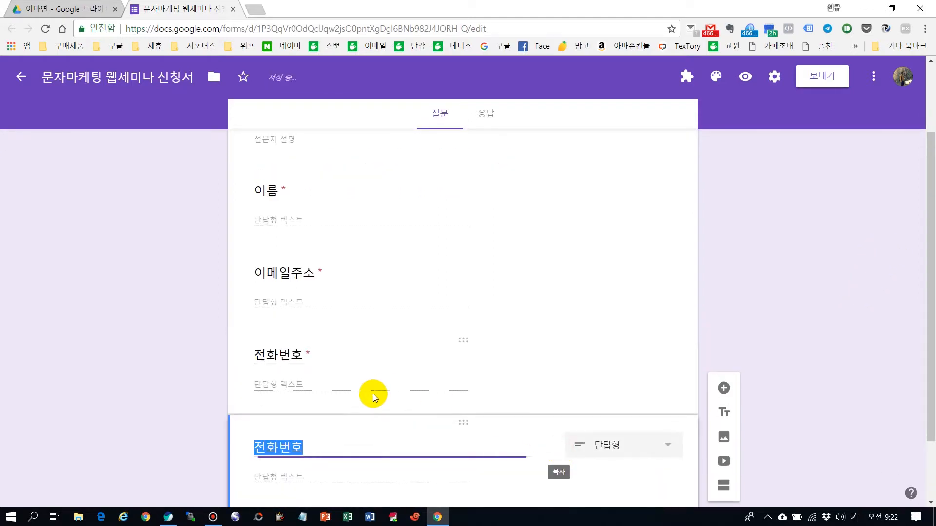
text(카페 )
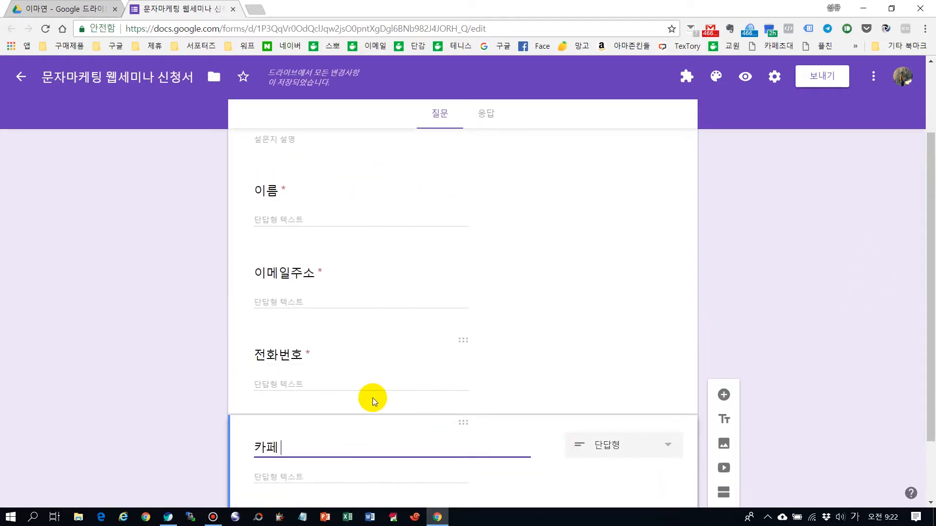
text(니ㄱ네임)
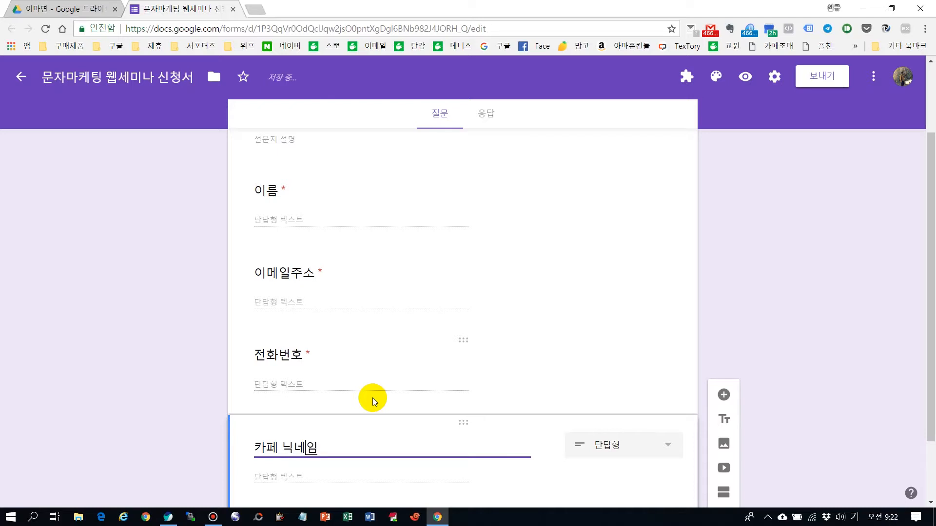
click(194, 363)
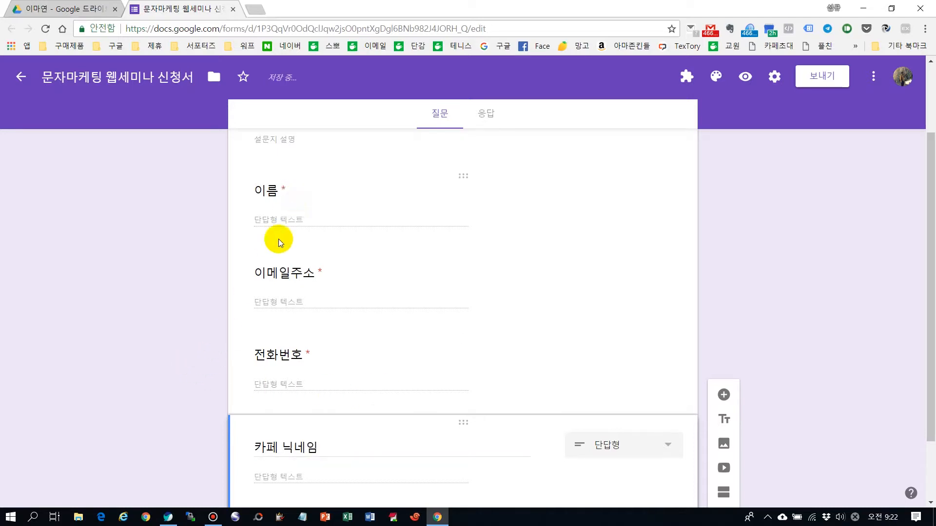
Duplicate the 카페 닉네임 question and retitle the copy 입금을 하셨나요?
scroll(180, 389, down, 2)
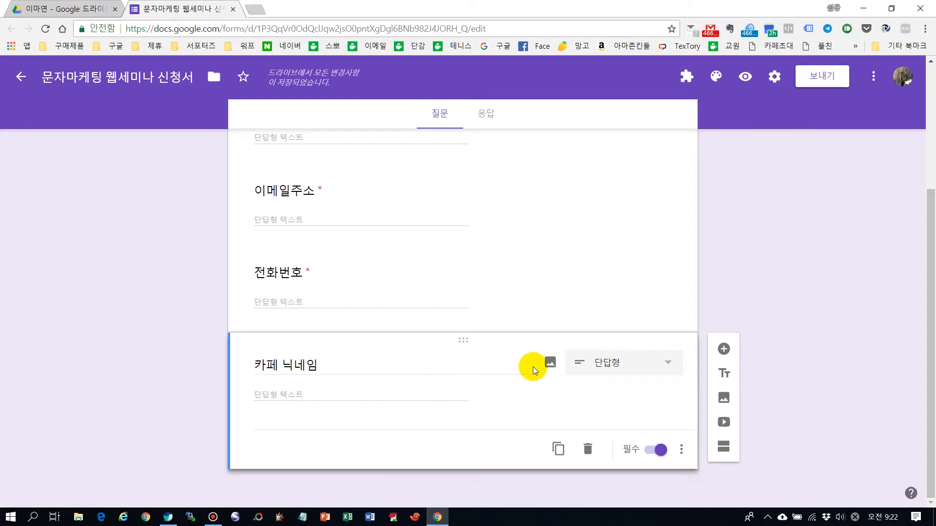
click(560, 450)
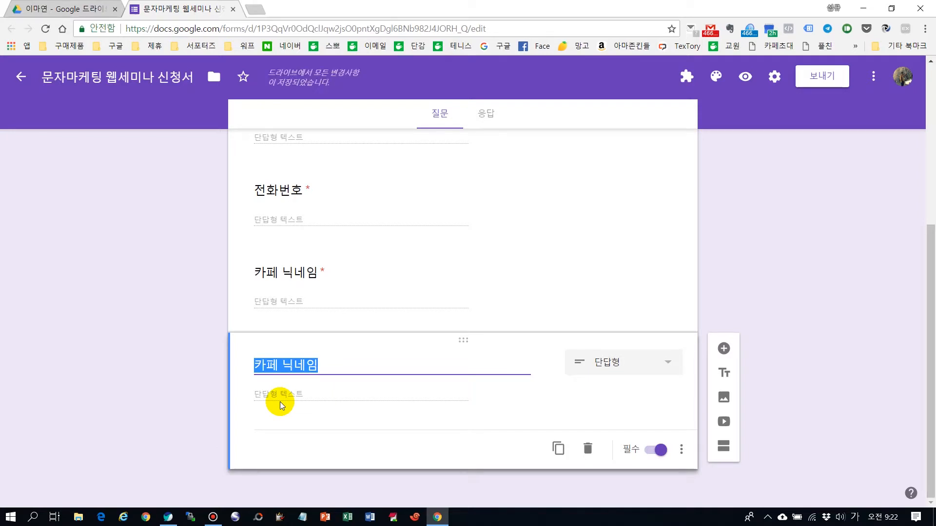
text(입금을 ㅅ)
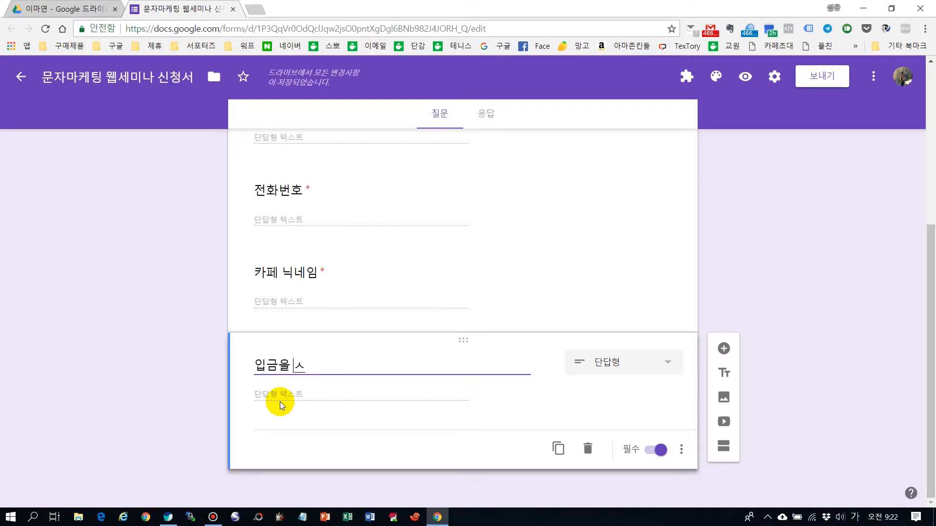
key(BackSpace)
text(하셨낭)
text(요?)
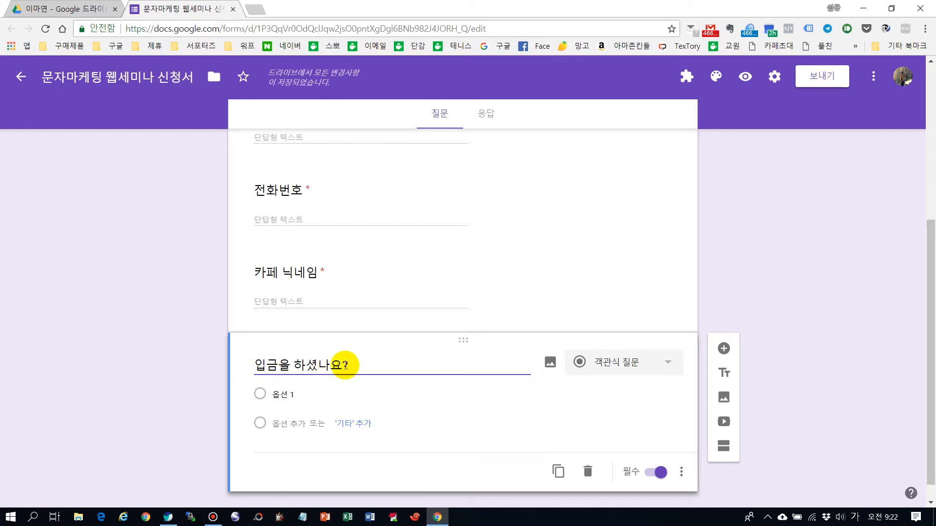
Switch the 입금을 하셨나요? question to short answer (단답형) and back to multiple choice (객관식 질문).
double_click(368, 363)
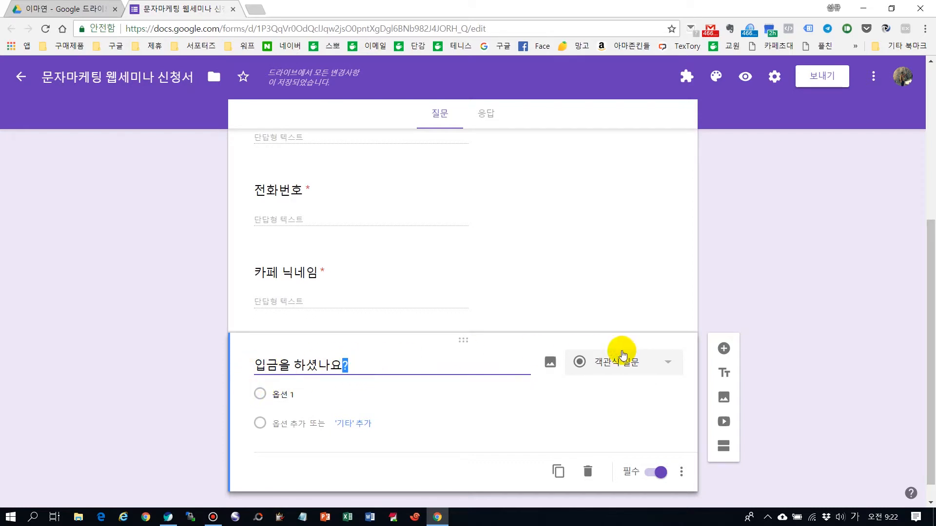
click(649, 367)
click(629, 176)
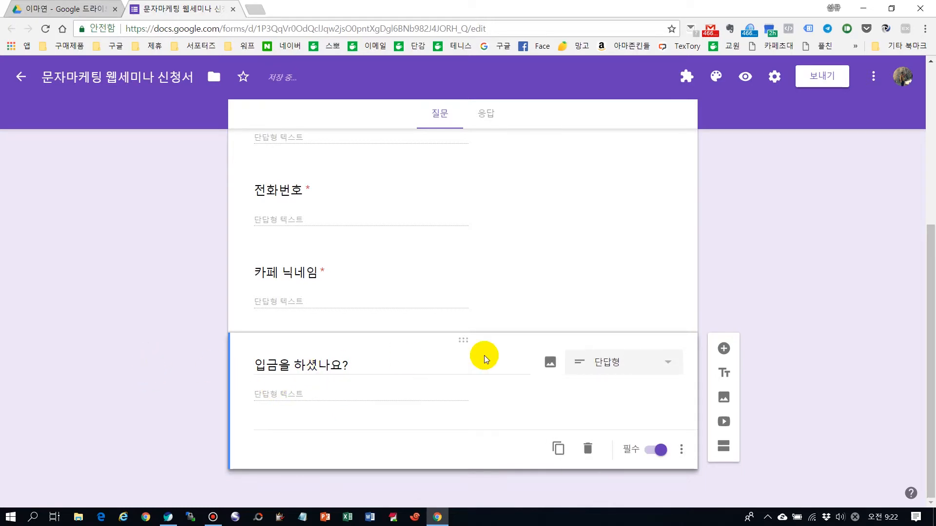
click(663, 360)
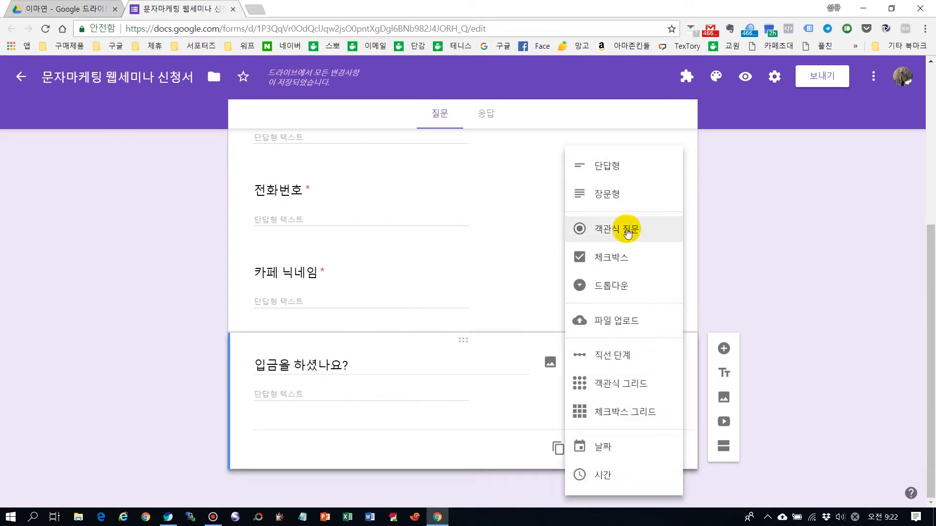
click(631, 230)
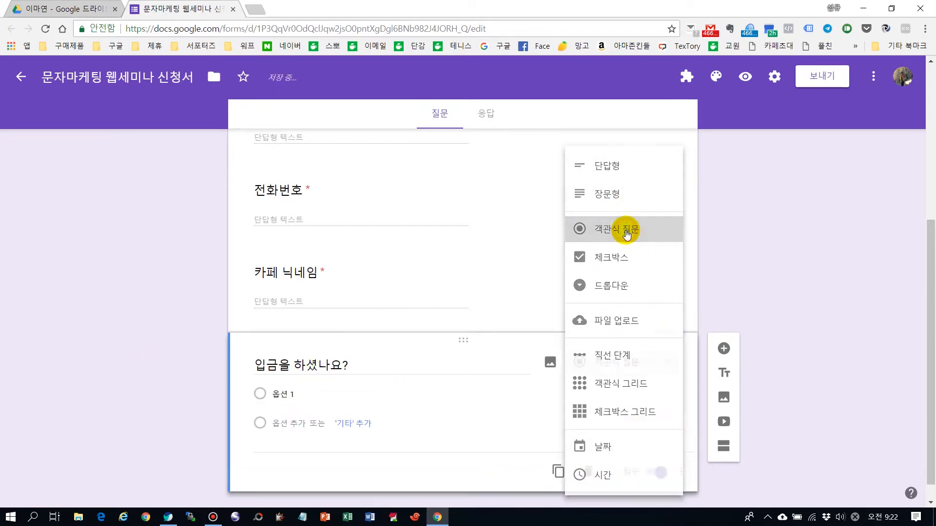
Give the 입금을 하셨나요? question the two answer options 네 and 아니오.
click(288, 392)
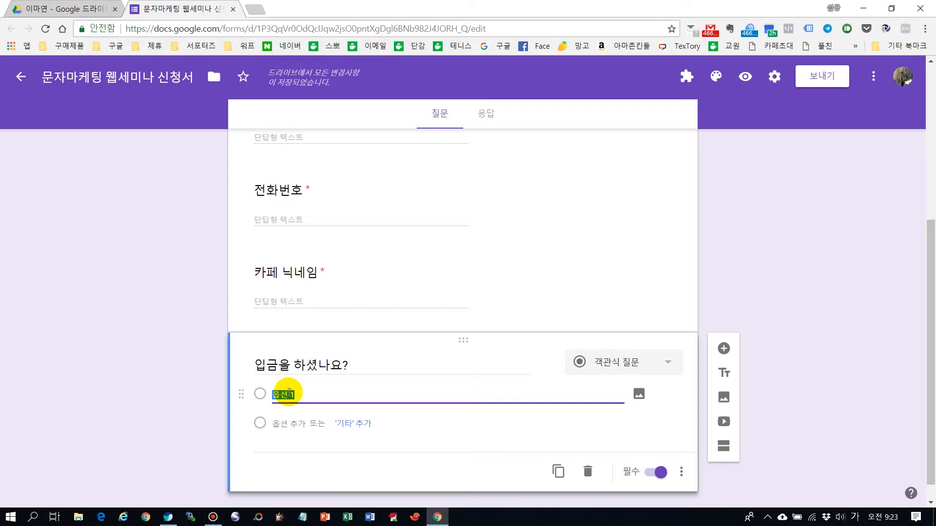
text(네)
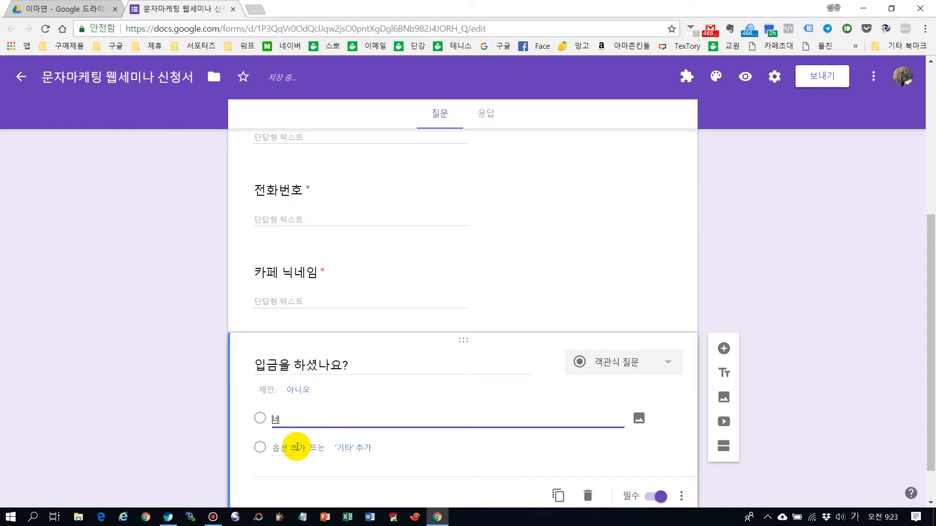
click(296, 446)
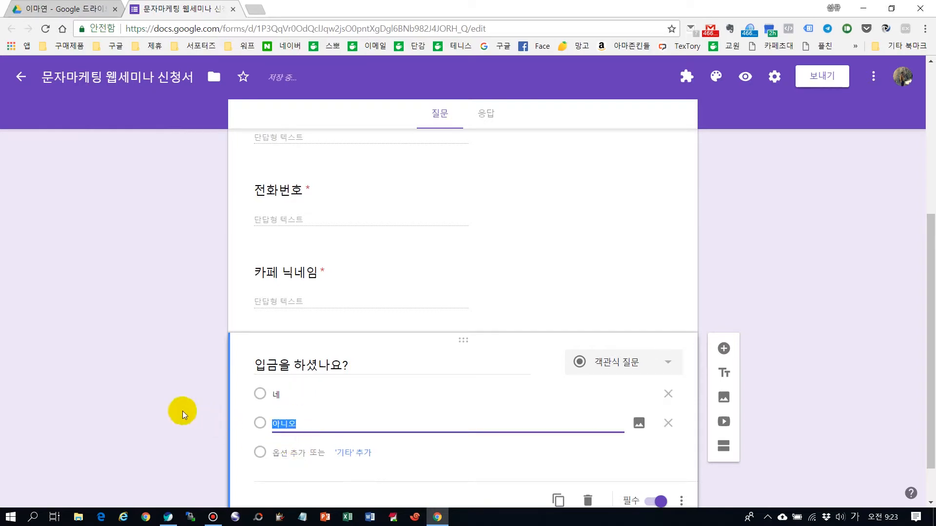
click(169, 409)
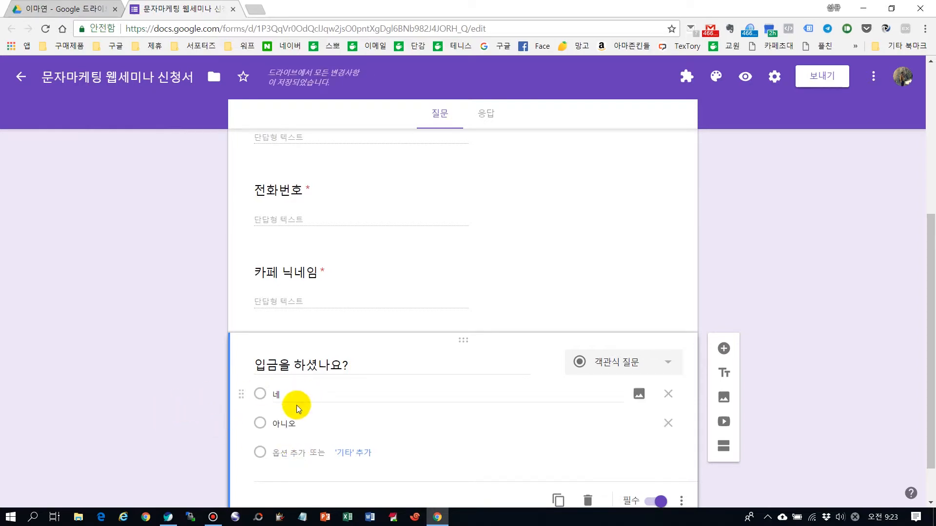
scroll(174, 380, down, 1)
scroll(171, 399, up, 7)
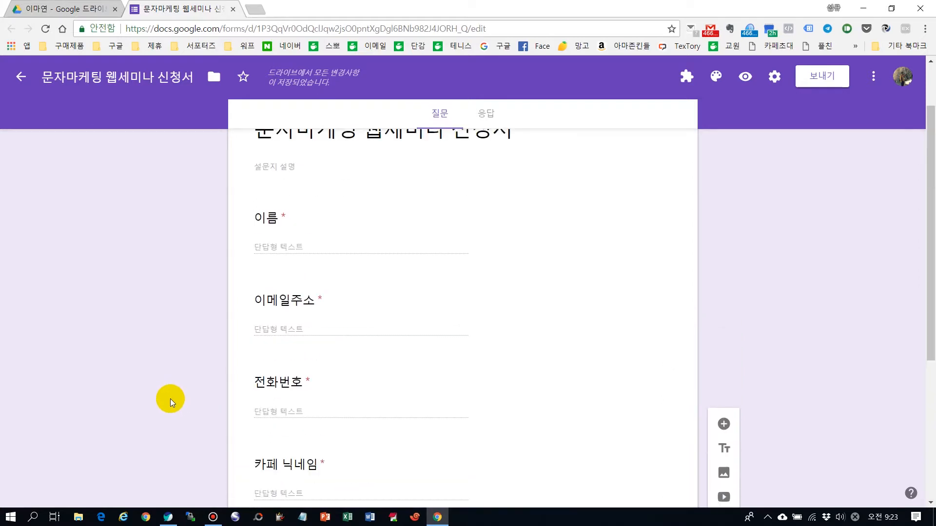
scroll(209, 324, down, 2)
scroll(222, 325, down, 5)
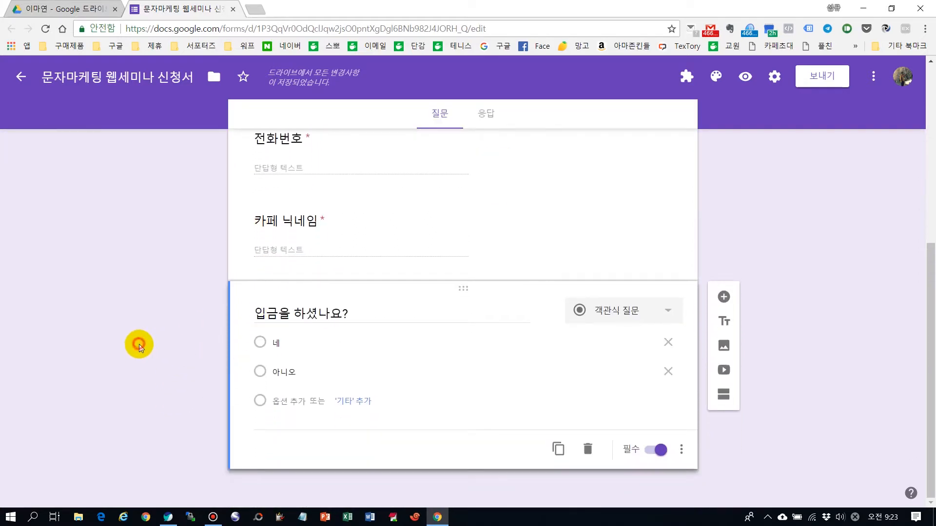
scroll(309, 223, up, 6)
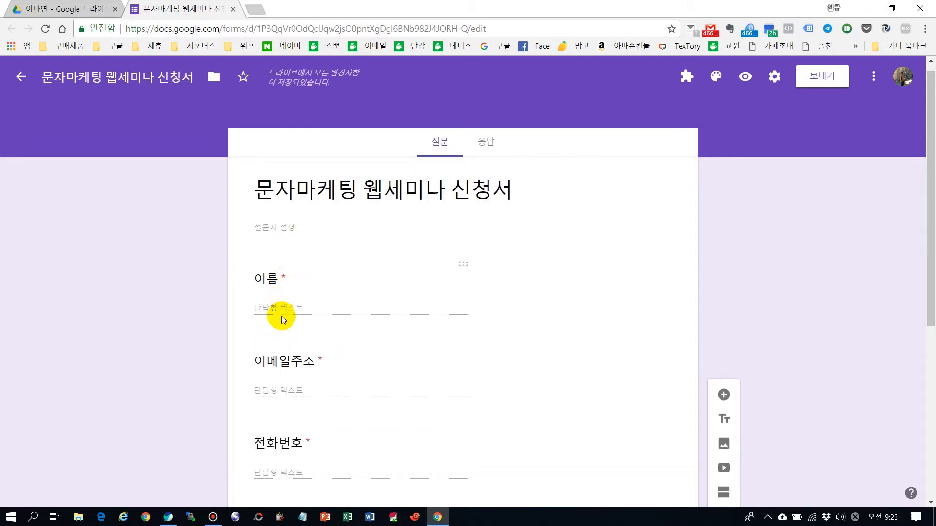
scroll(320, 381, down, 5)
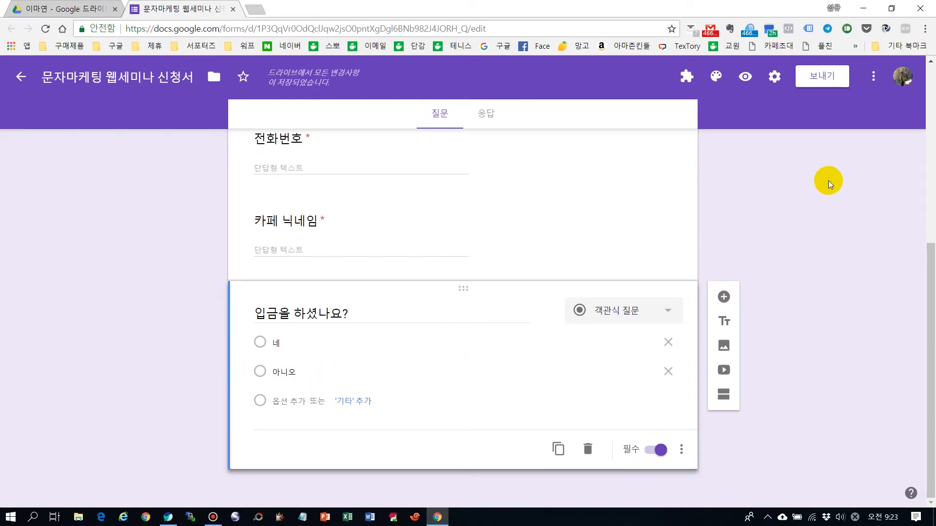
scroll(814, 249, up, 6)
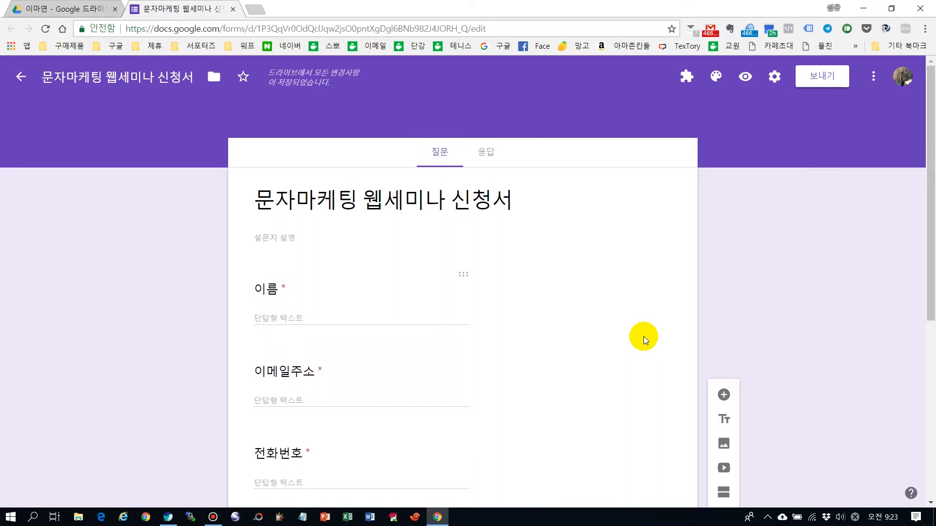
Get the form's full share link from the send options and paste it into a blank Notepad document.
click(821, 75)
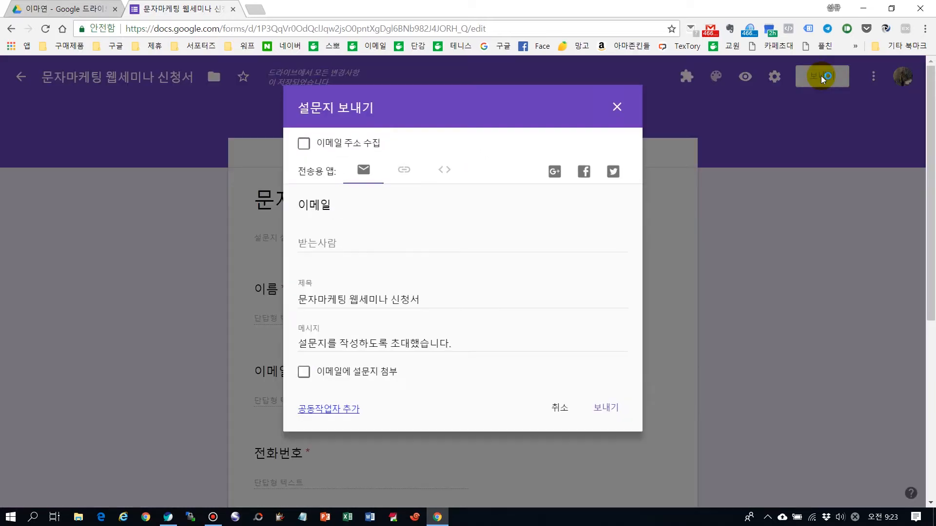
click(403, 169)
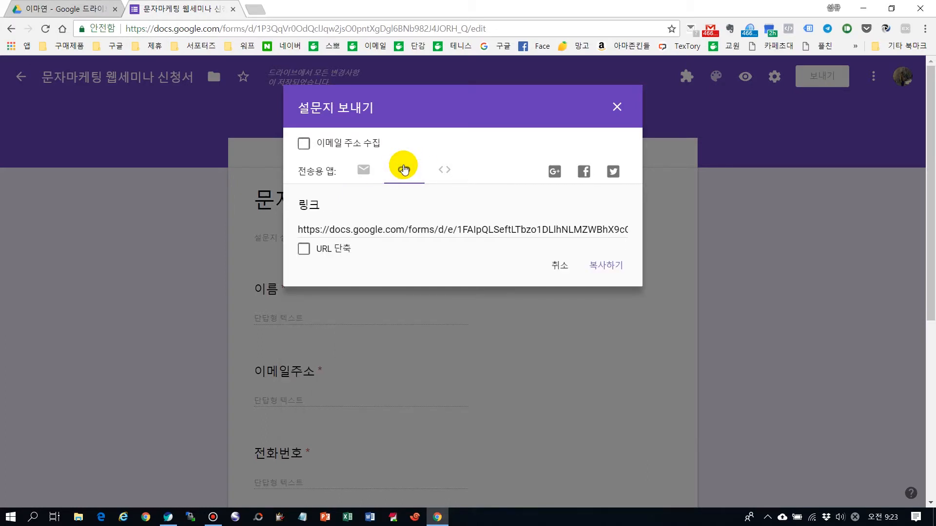
click(420, 230)
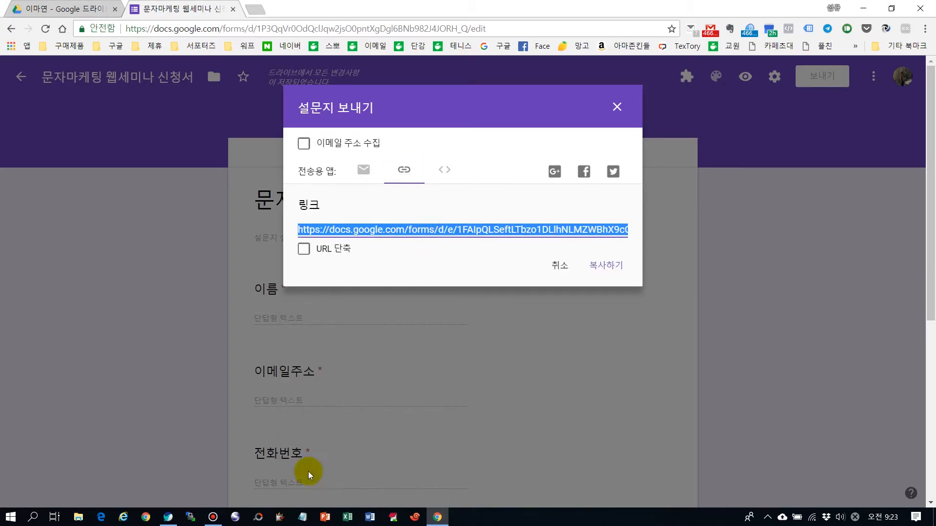
click(303, 517)
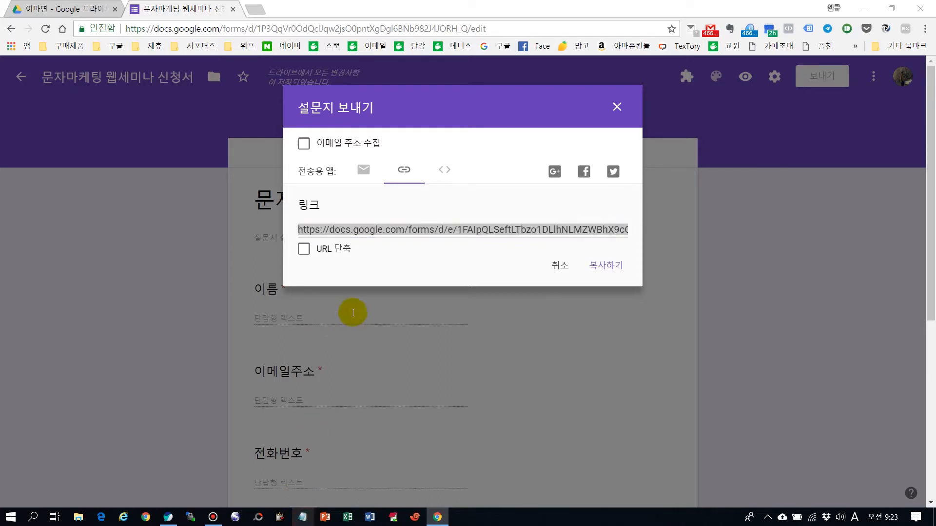
text(https://docs.google.com/forms/d/e/1FAIpQLSeftLTbzo1DLlhNLMZWBhX9cCHzs8nngfWCjnE9tuyuABO86w/viewform?usp=sf_link)
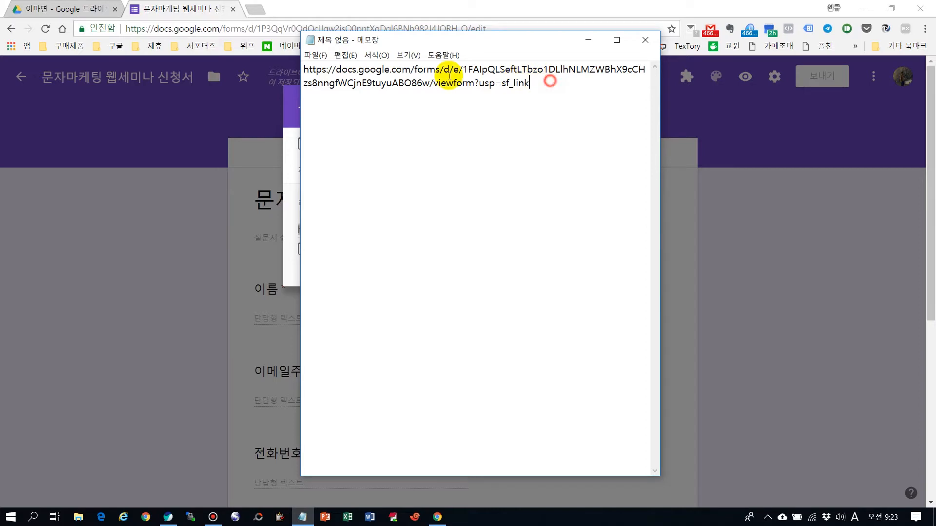
key(ctrl+a)
drag(540, 42, 786, 40)
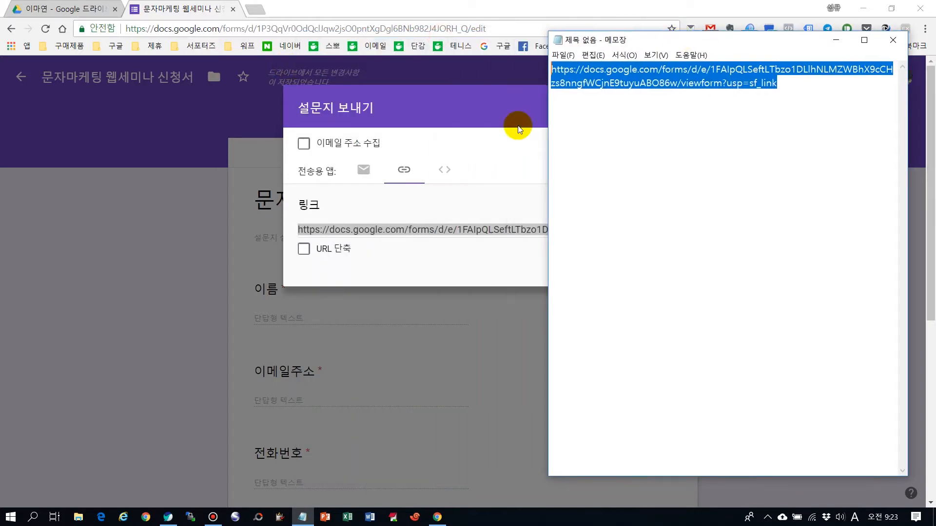
Shorten the form's share URL and replace the long link in Notepad with the shortened one.
click(457, 106)
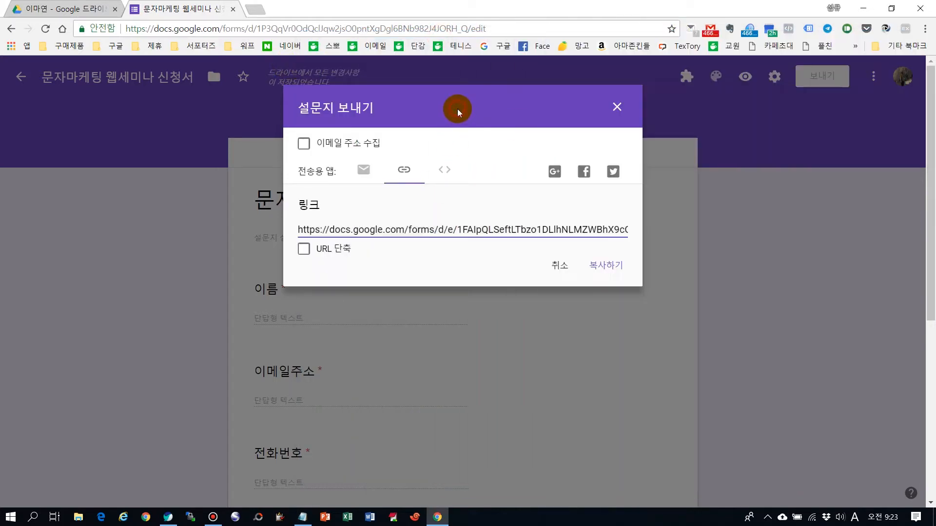
click(304, 249)
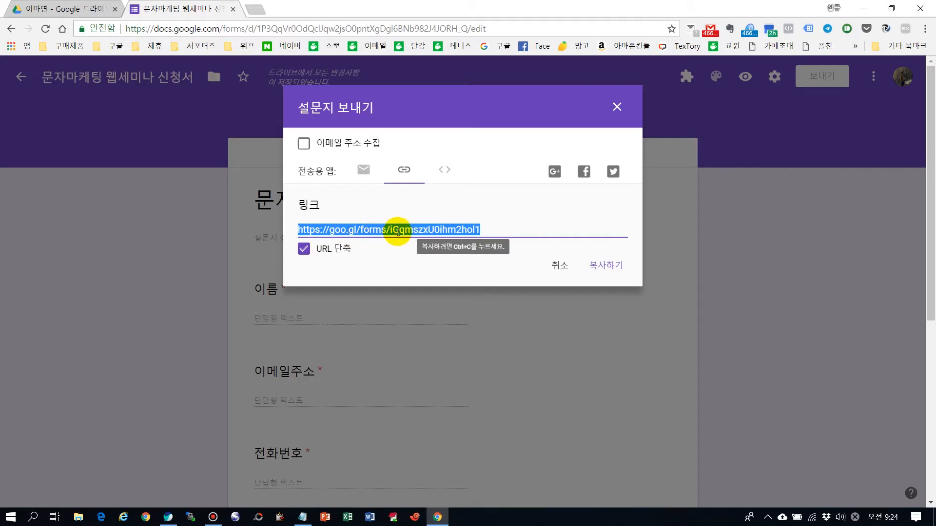
click(303, 517)
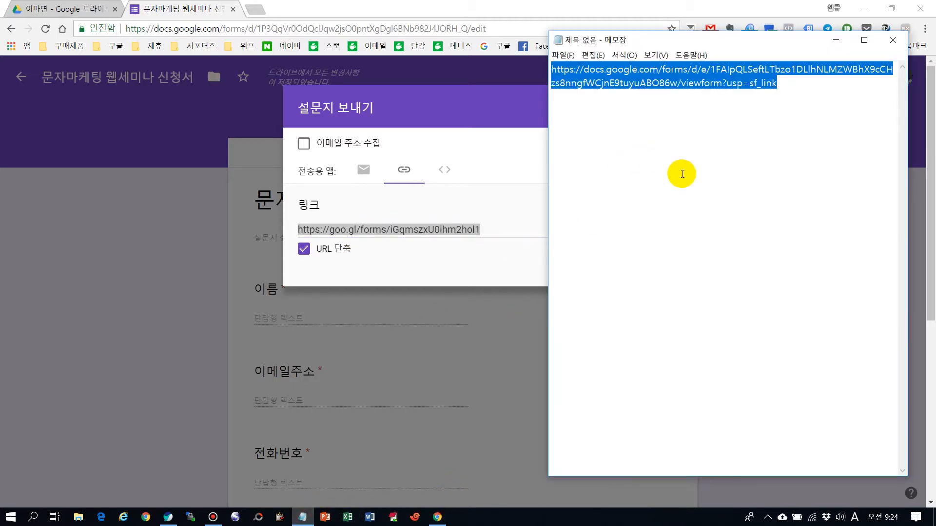
text(https://goo.gl/forms/iGqmszxU0ihm2hol1)
drag(751, 69, 551, 69)
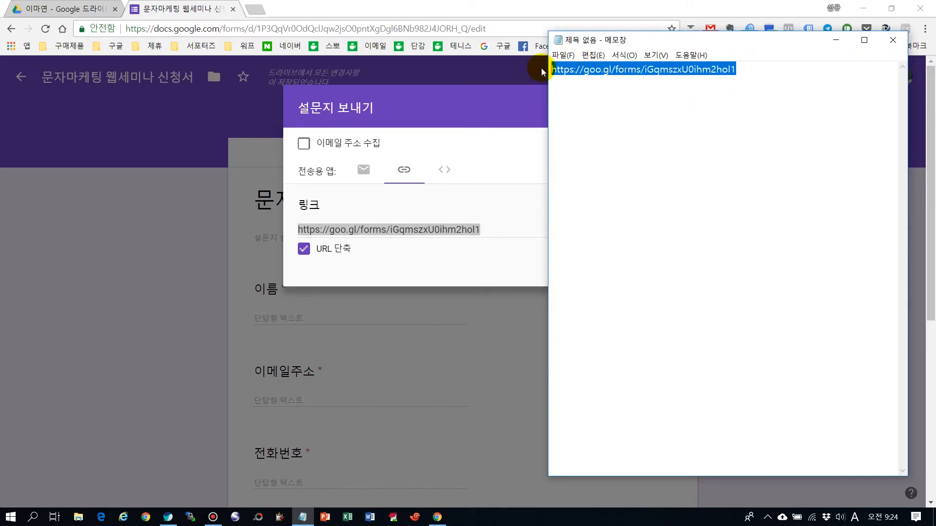
Switch to the other browser window and open the shortened form link in a new tab to view the application form.
click(540, 5)
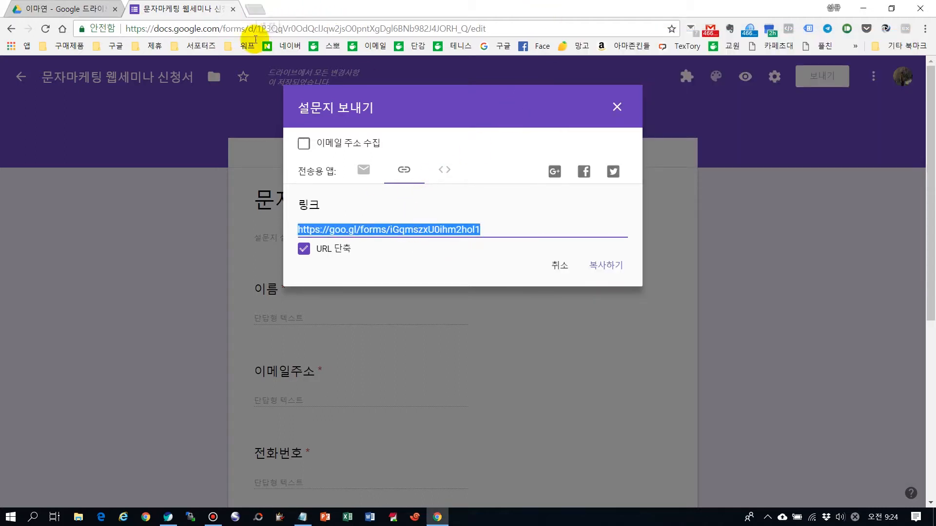
click(169, 519)
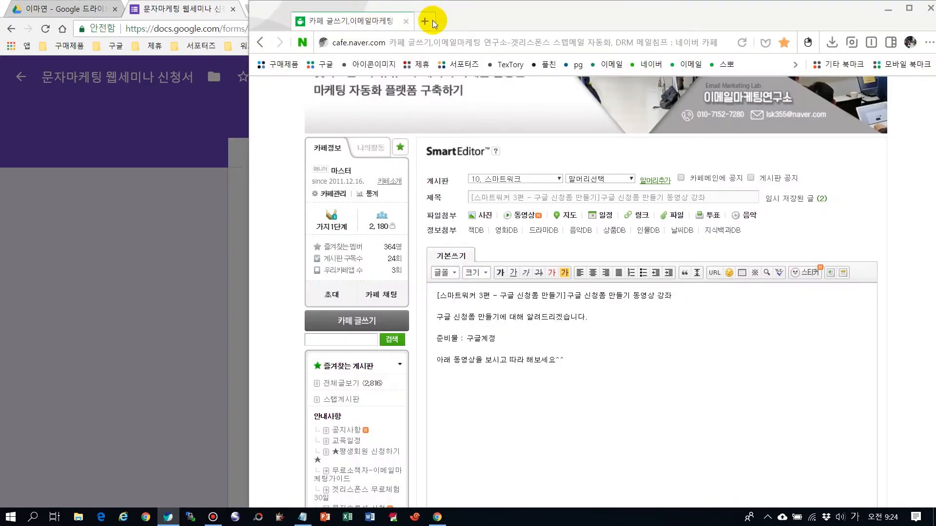
click(431, 19)
key(ctrl+v)
key(Return)
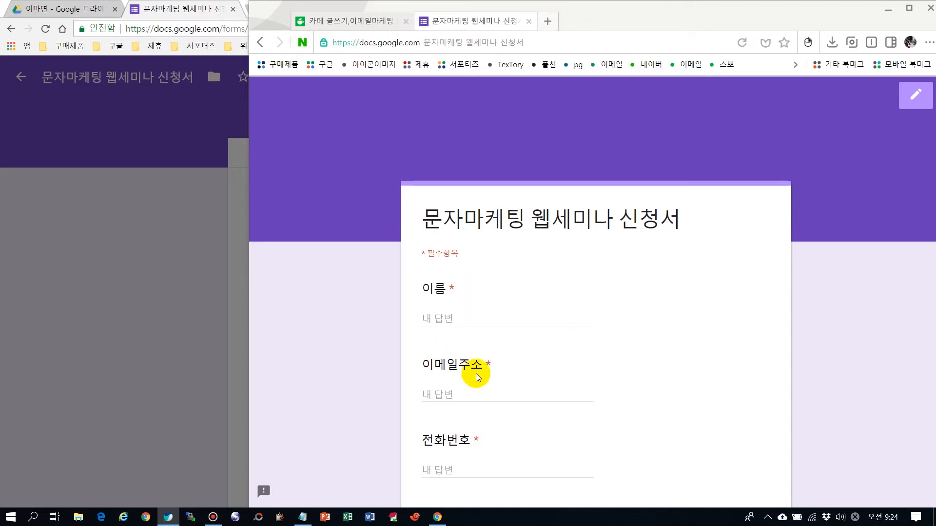
scroll(476, 372, down, 6)
scroll(487, 215, up, 6)
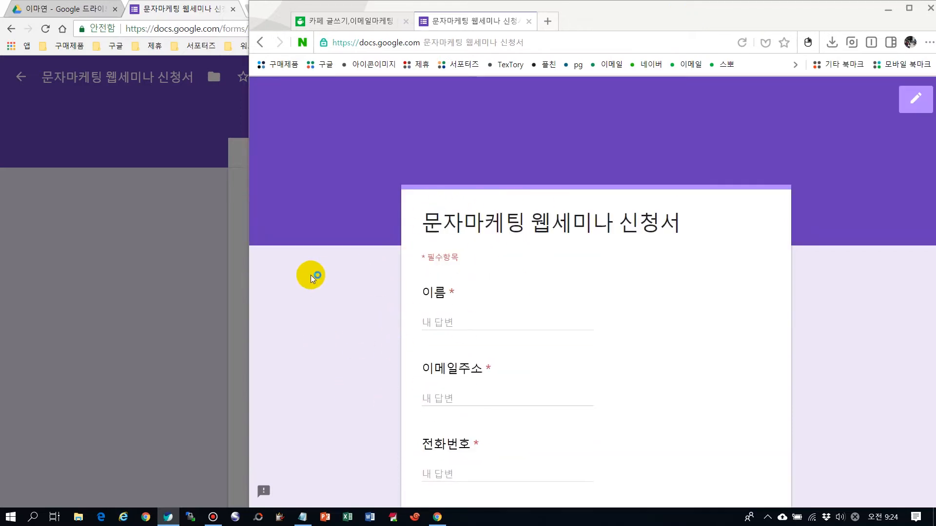
Return to Chrome and open the Naver cafe's 문자마케팅 board in a new tab.
click(249, 7)
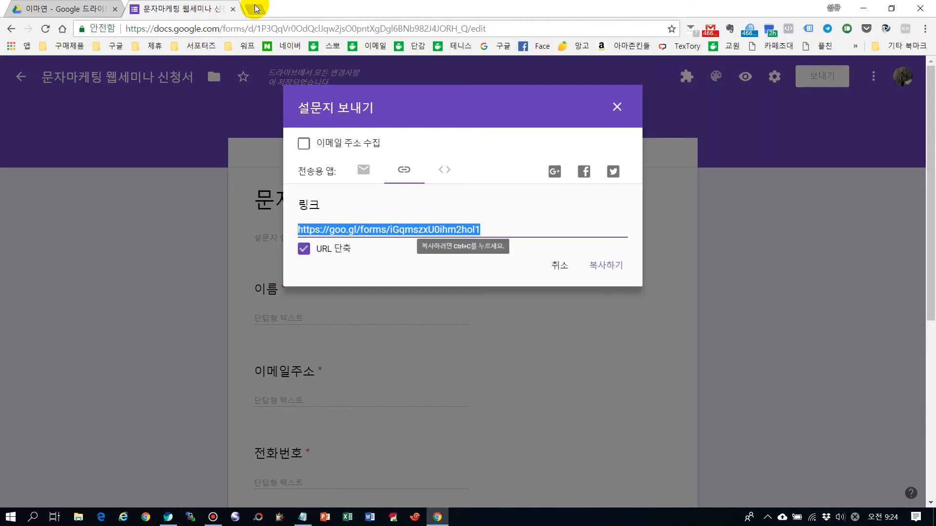
click(256, 9)
click(373, 46)
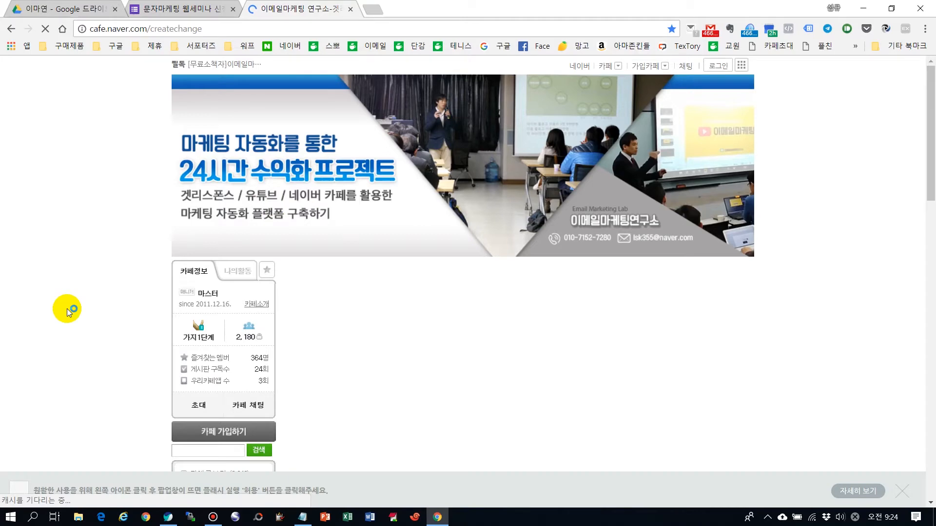
scroll(139, 313, down, 5)
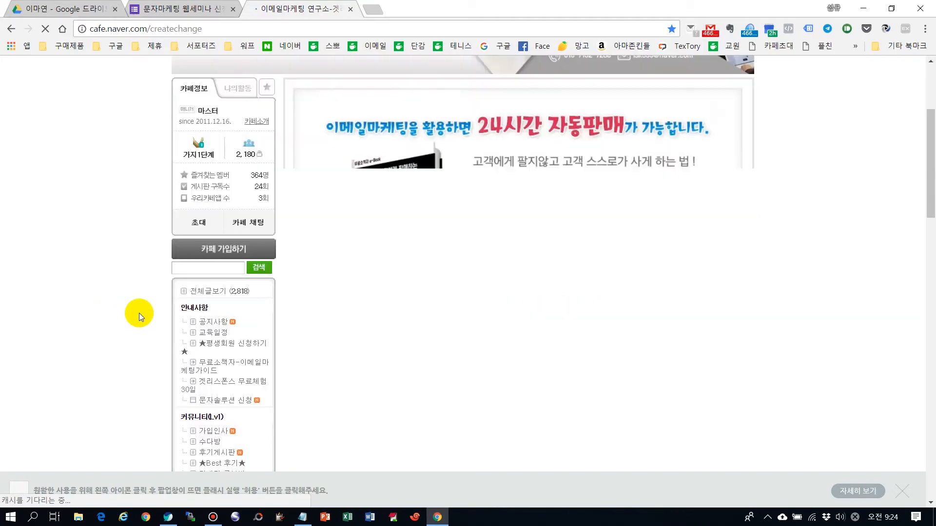
scroll(144, 311, down, 2)
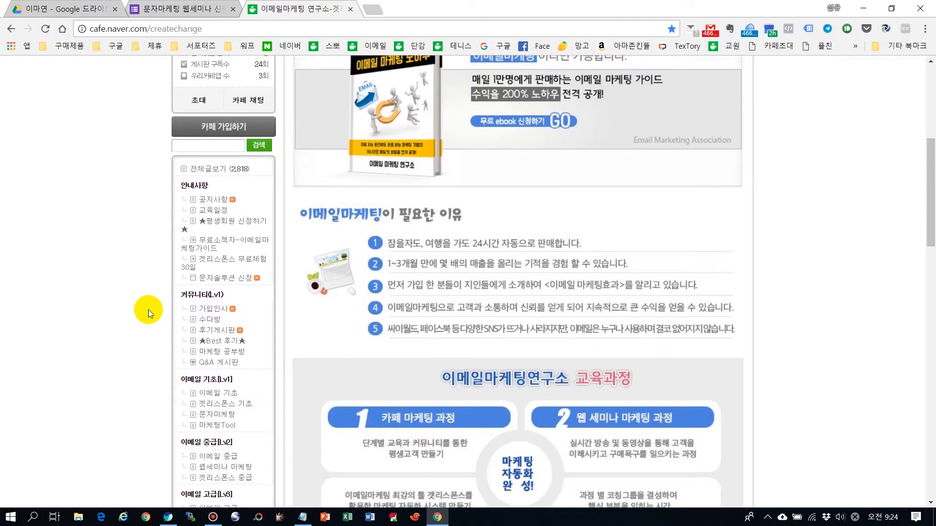
click(221, 414)
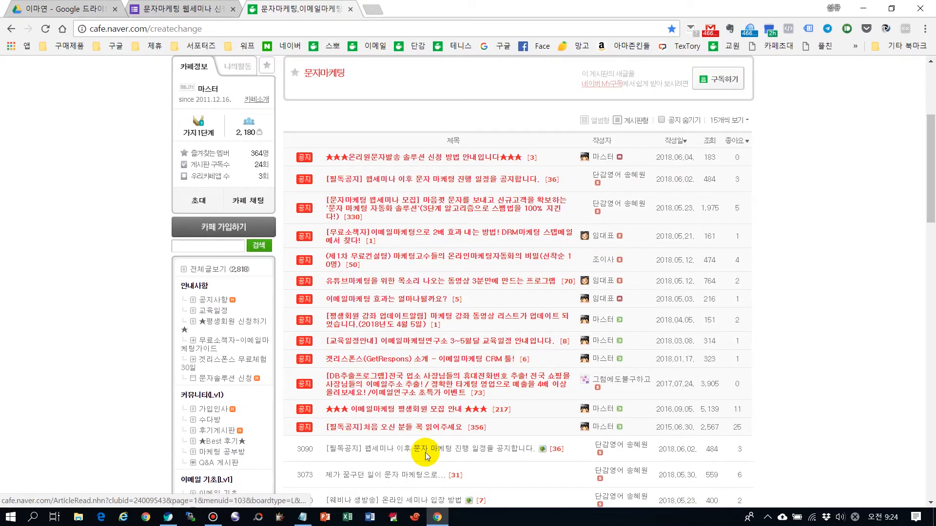
Open the [필독공지] post about the text-marketing schedule after the webinar and examine its 스팸법 후속강의 section.
click(428, 449)
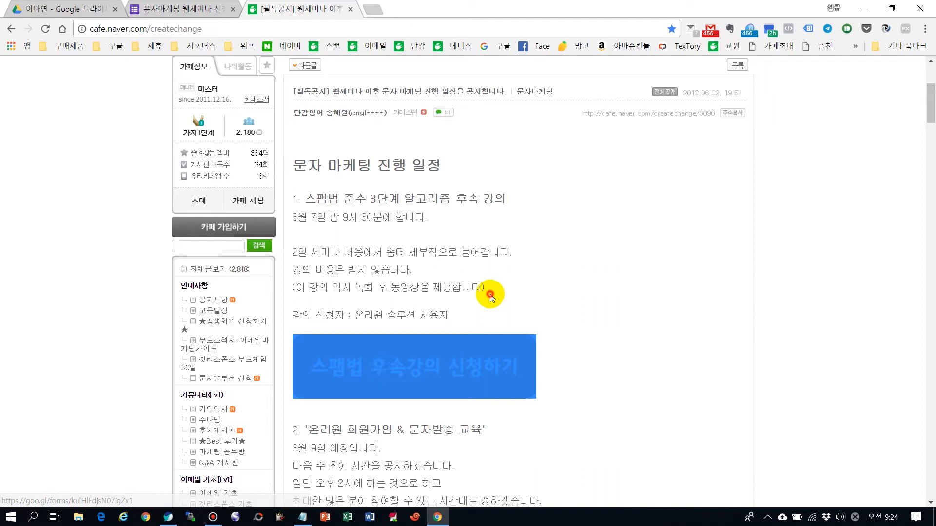
drag(354, 314, 456, 311)
click(566, 285)
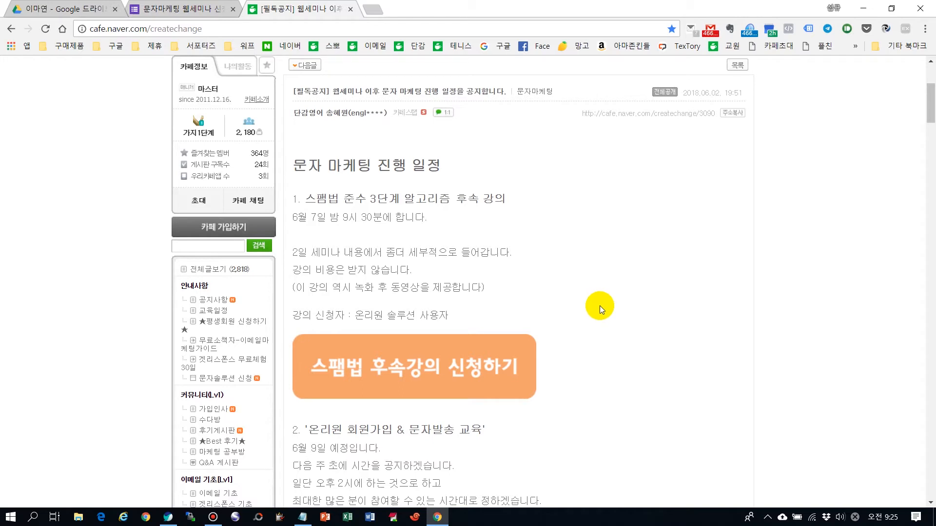
Open the linked 스팸법 후속강의 application form and review its description and questions.
click(411, 367)
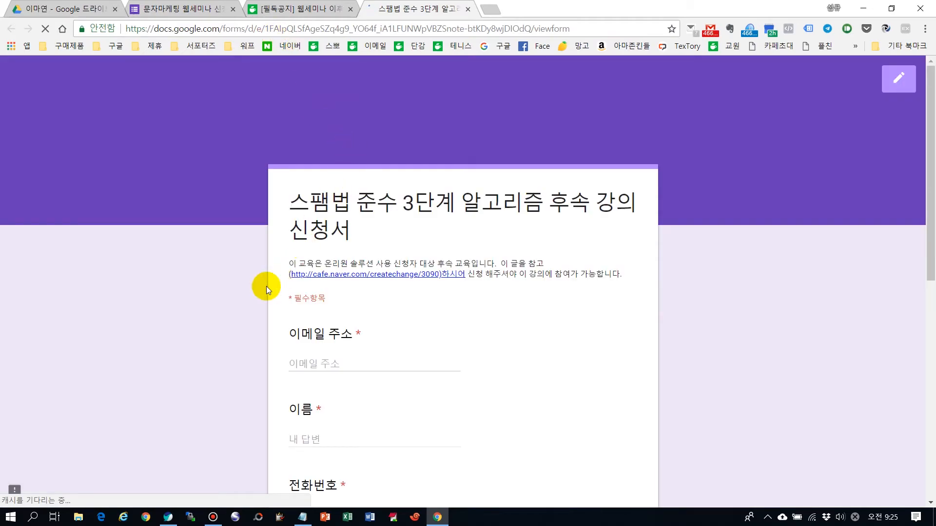
scroll(351, 311, down, 1)
scroll(398, 302, down, 3)
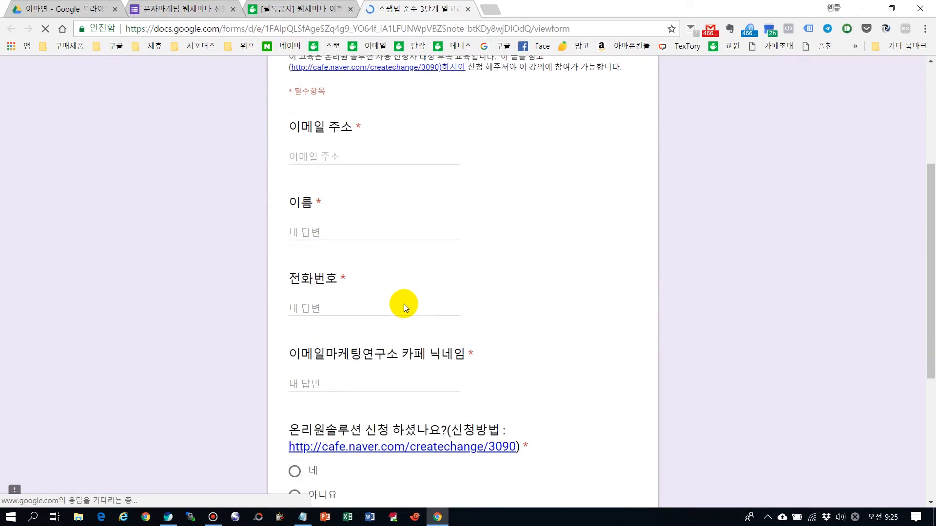
scroll(403, 303, down, 4)
scroll(221, 326, up, 2)
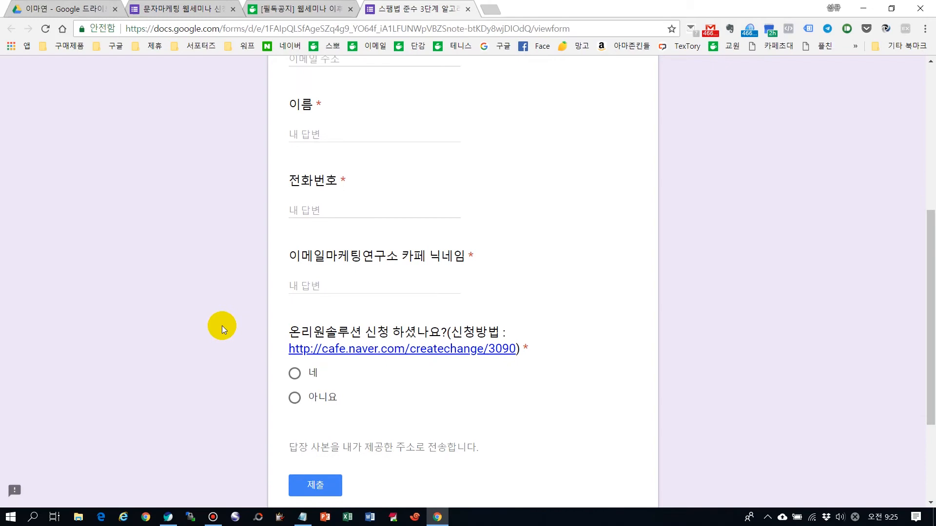
scroll(418, 291, up, 5)
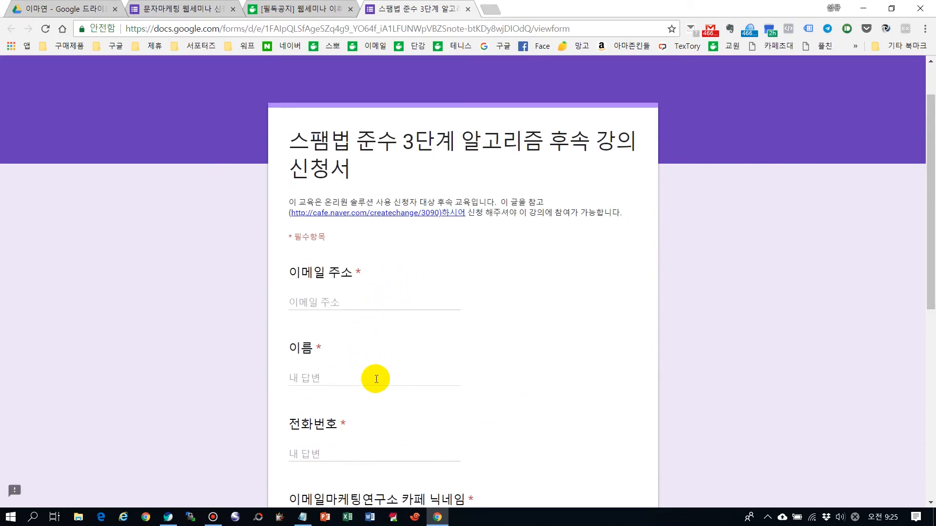
scroll(372, 378, down, 3)
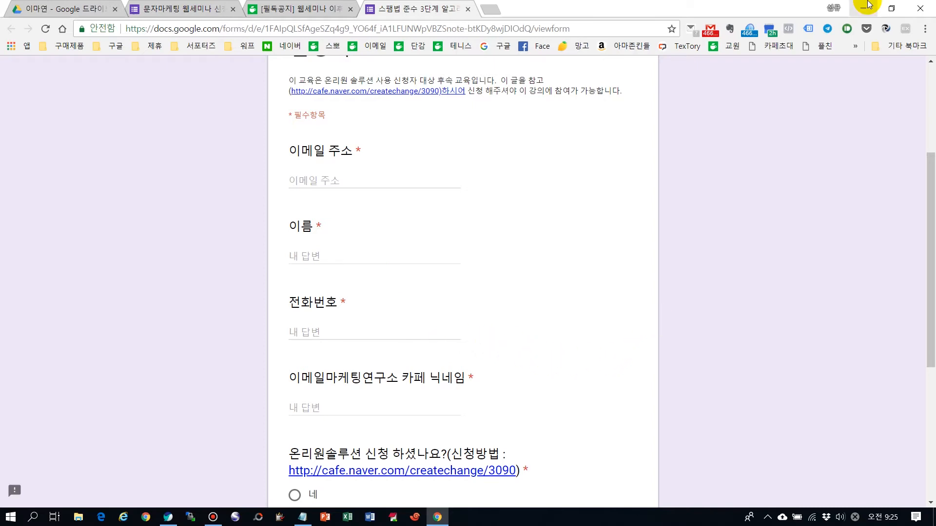
scroll(517, 264, up, 3)
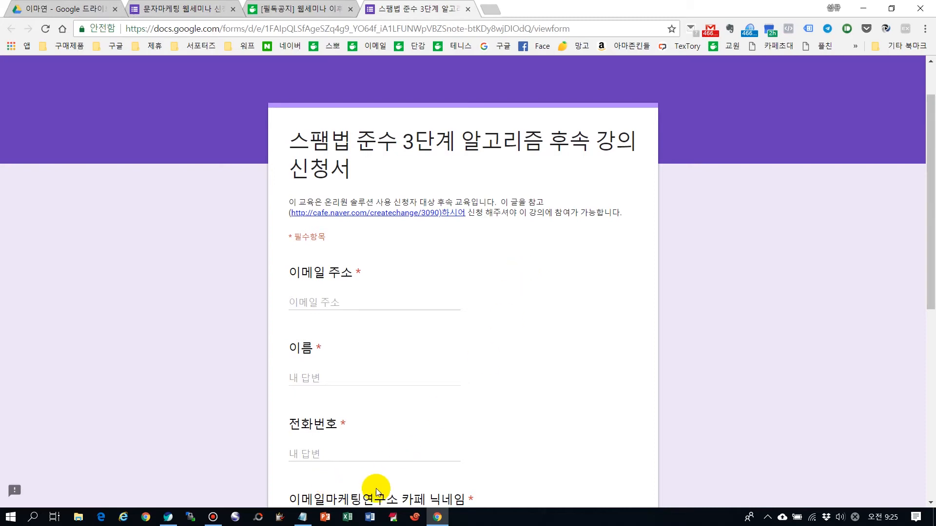
Switch back to the live 문자마케팅 웹세미나 신청서 form in the other browser and fill in the applicant's name, e-mail address and phone number.
click(169, 517)
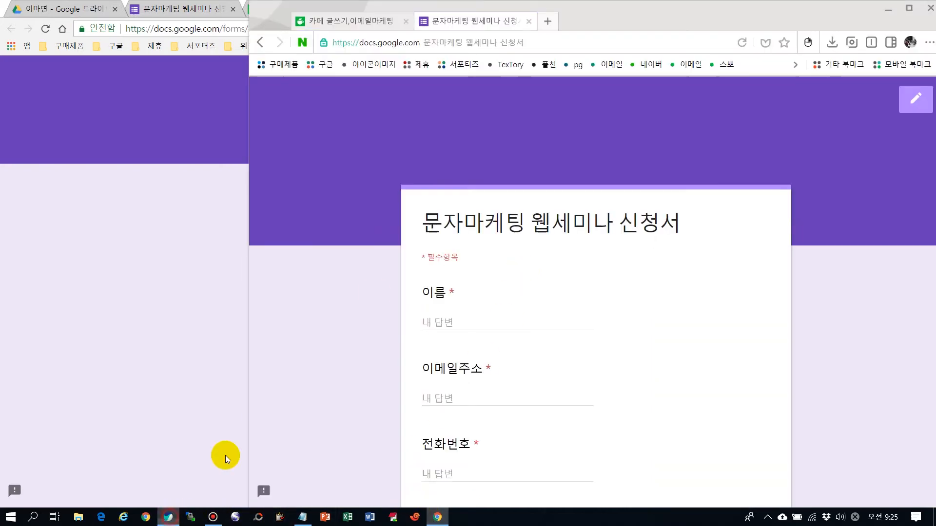
click(455, 319)
text(회)
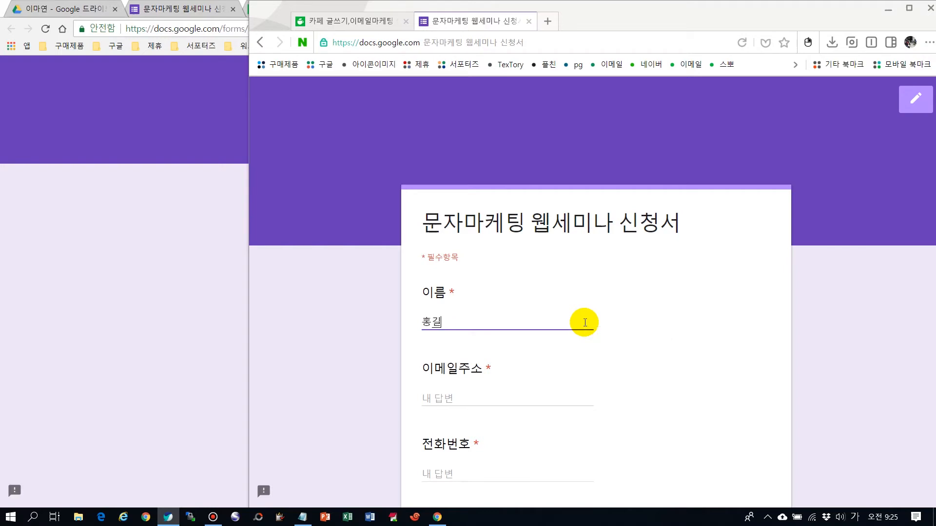
key(Tab)
key(Hangul)
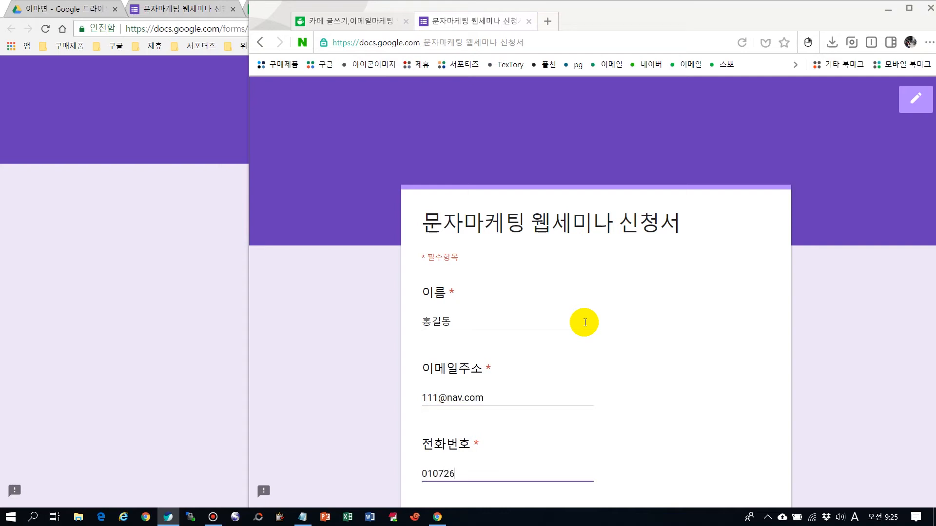
key(Tab)
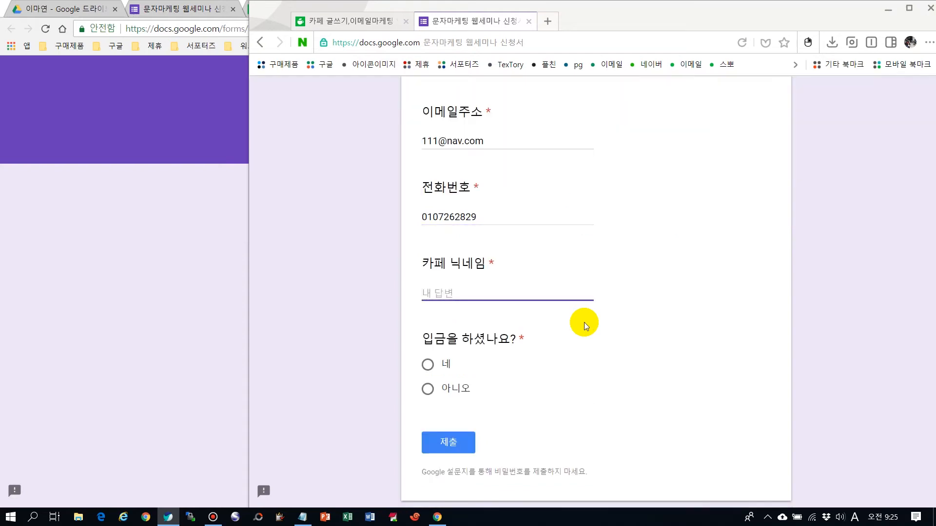
Enter the applicant's cafe nickname, answer 네 to 입금을 하셨나요?, and submit the webinar application.
text(샤이서애)
key(Hangul)
click(428, 366)
click(450, 444)
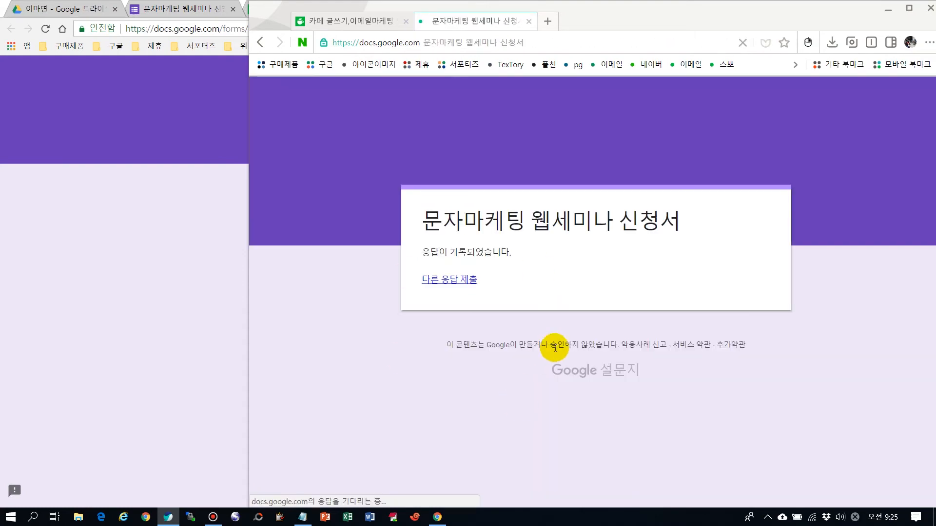
Return to the 문자마케팅 웹세미나 신청서 editor in Chrome and review the 응답 summary for every question.
click(185, 251)
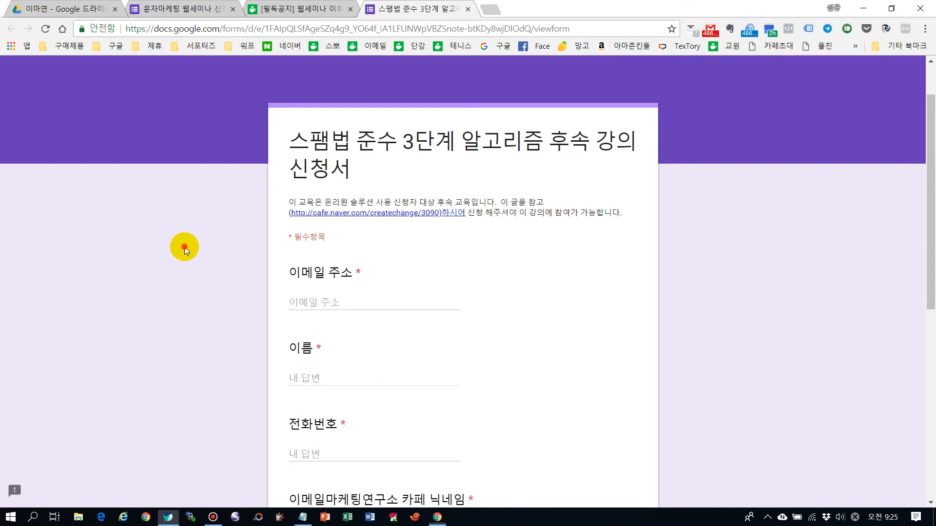
click(187, 8)
click(617, 107)
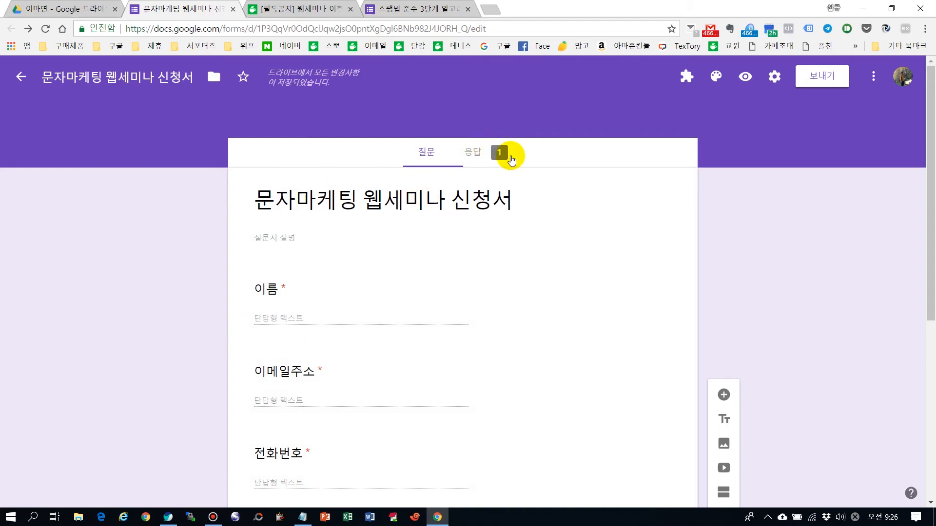
click(486, 157)
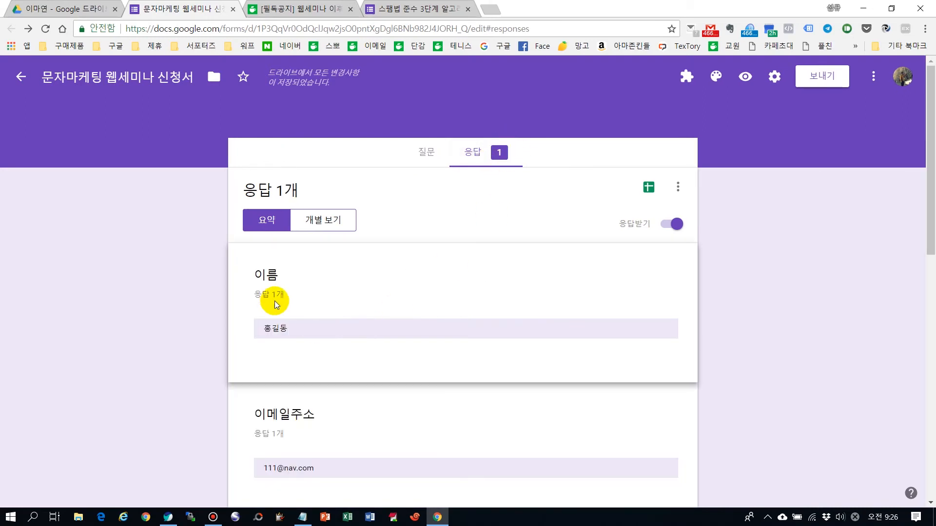
scroll(276, 303, down, 3)
scroll(302, 343, down, 9)
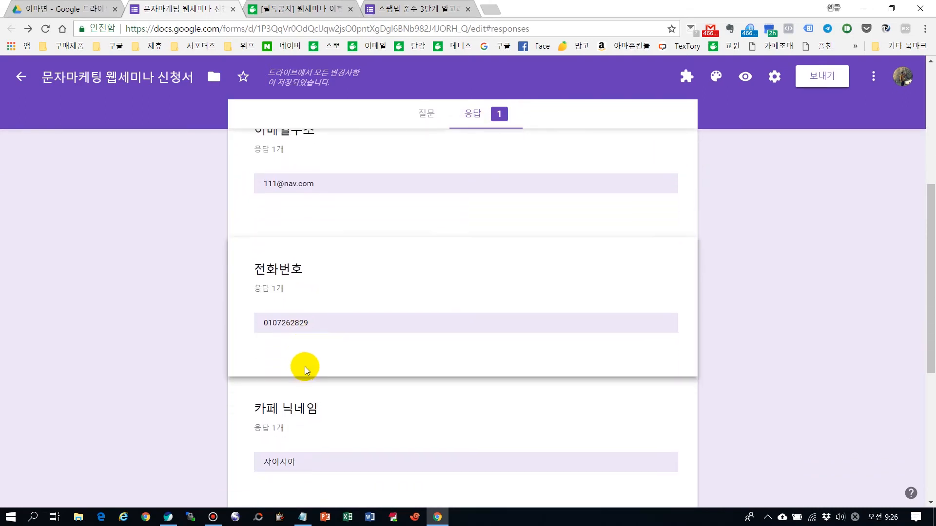
scroll(522, 370, down, 1)
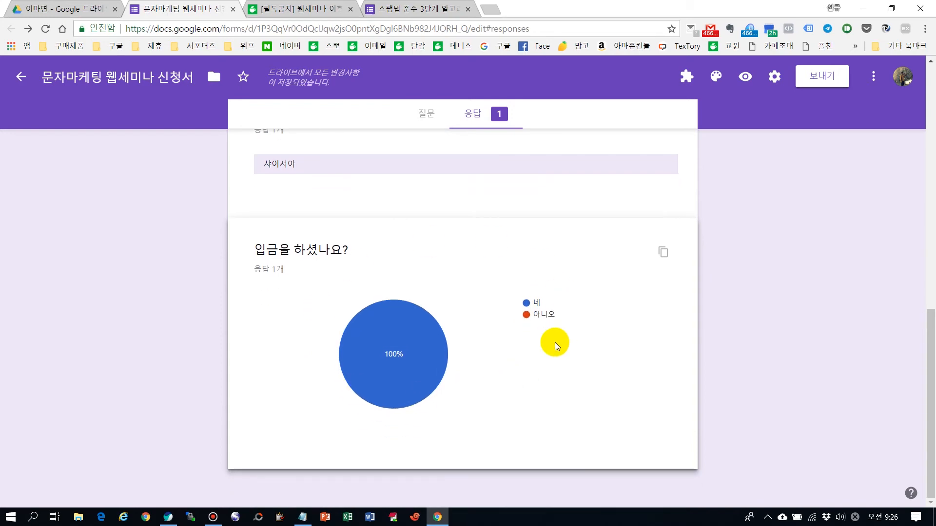
scroll(545, 351, up, 6)
scroll(544, 351, up, 5)
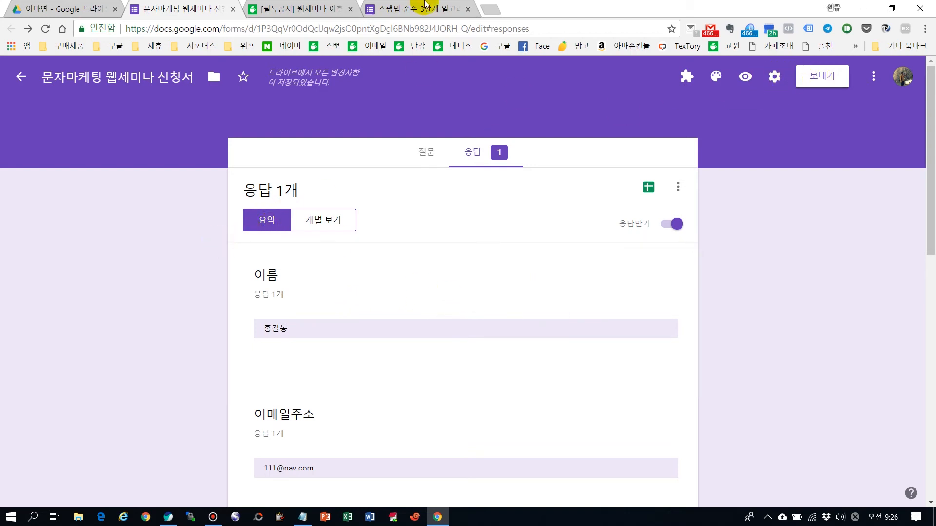
Go back to the [필독공지] cafe post in Chrome and view its 스팸법 후속강의 신청하기 link section.
click(168, 516)
click(90, 247)
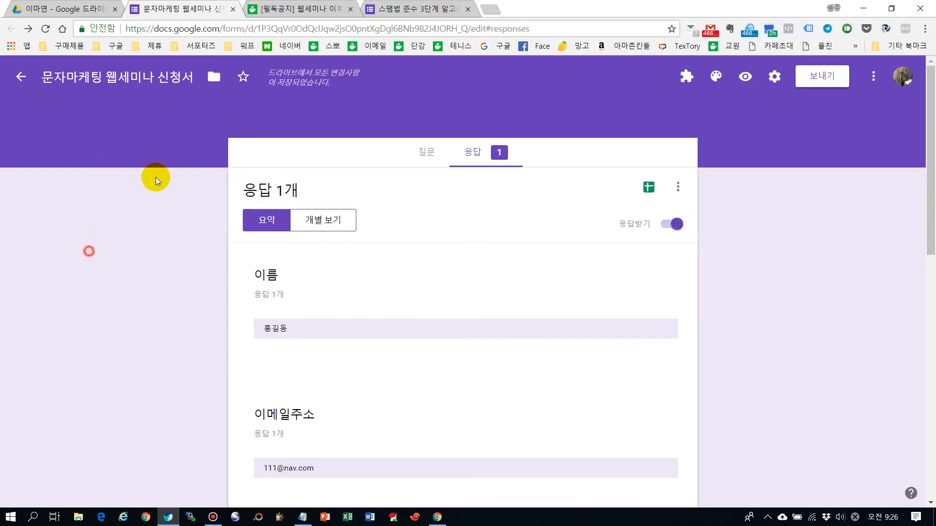
click(317, 9)
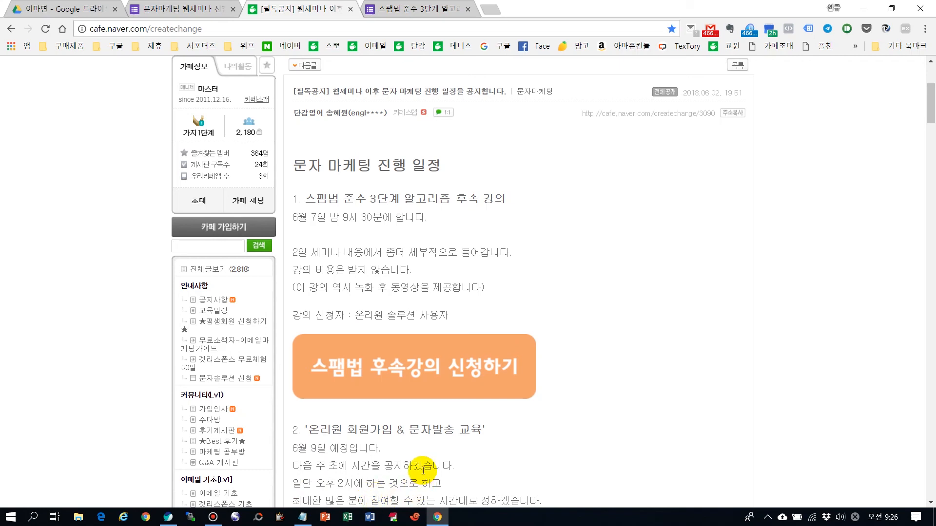
click(550, 522)
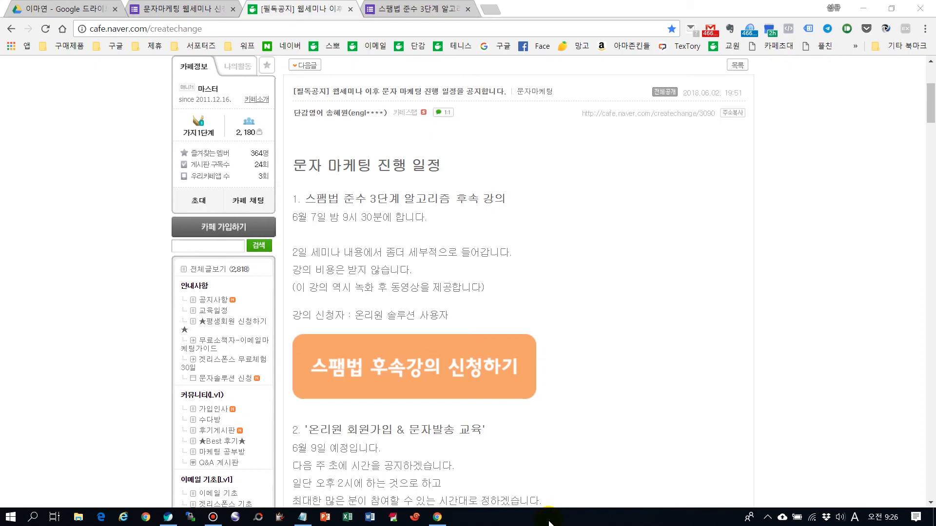